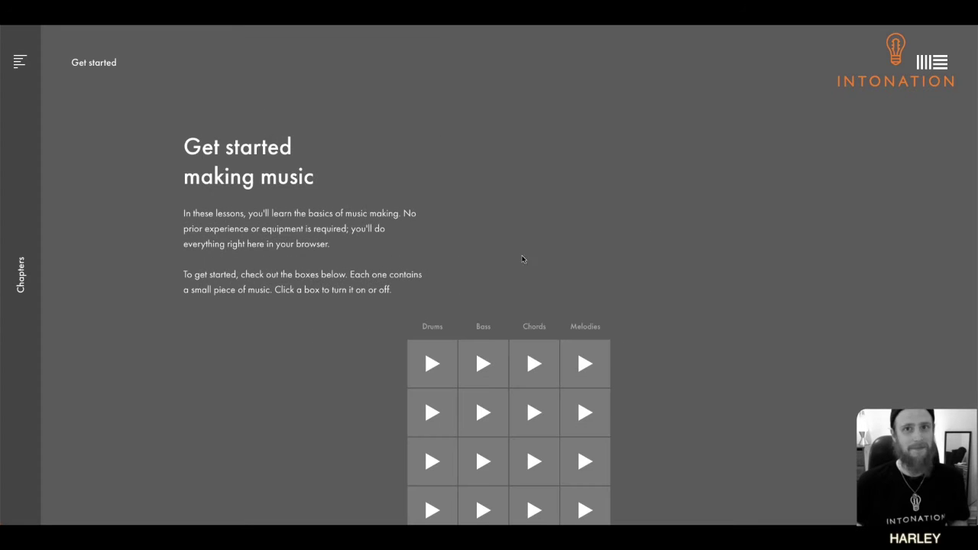
Scroll down to the loop box grid and start the second Drums pattern
scroll(650, 252, "down", 2)
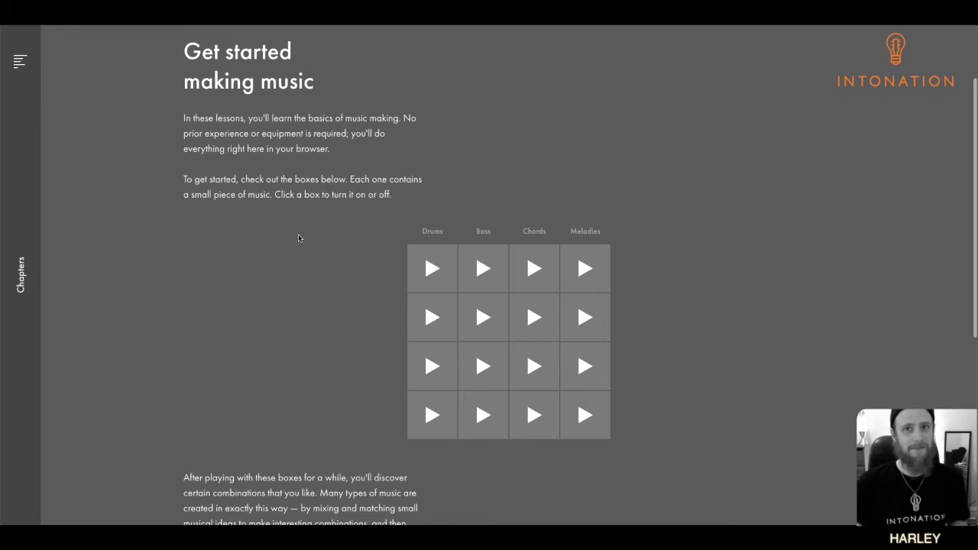
scroll(306, 306, "down", 1)
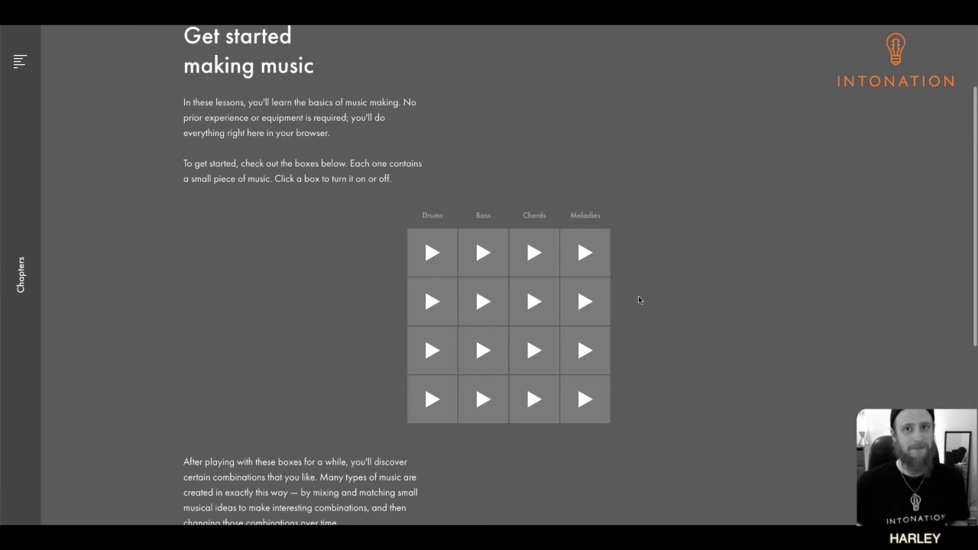
scroll(683, 327, "down", 1)
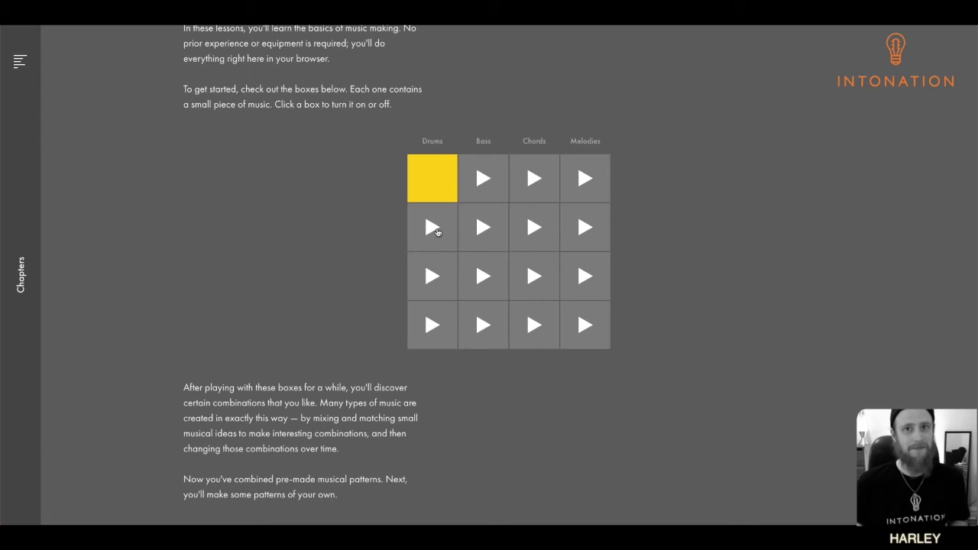
left_click(436, 231)
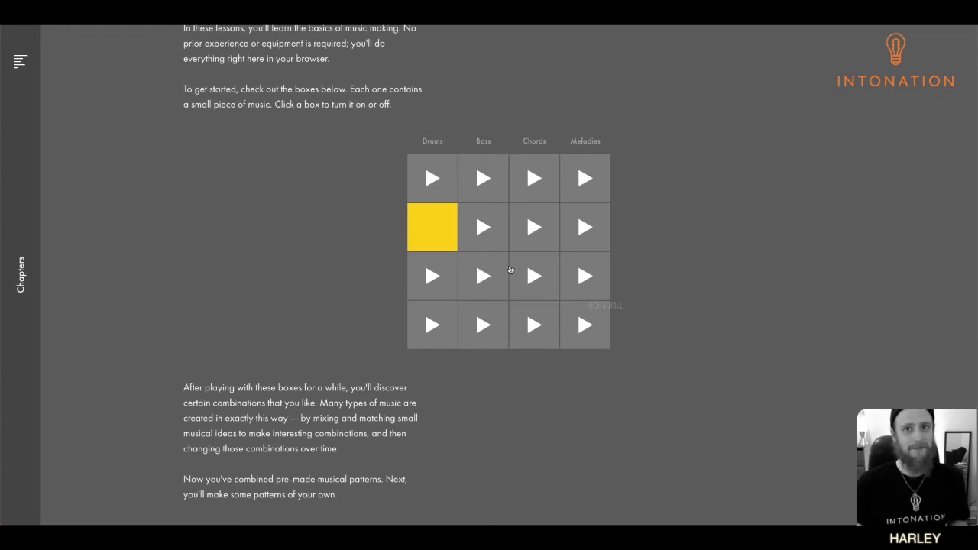
Try Drums pattern 3 and Bass patterns 1 and 2, then switch drums and bass off
left_click(434, 281)
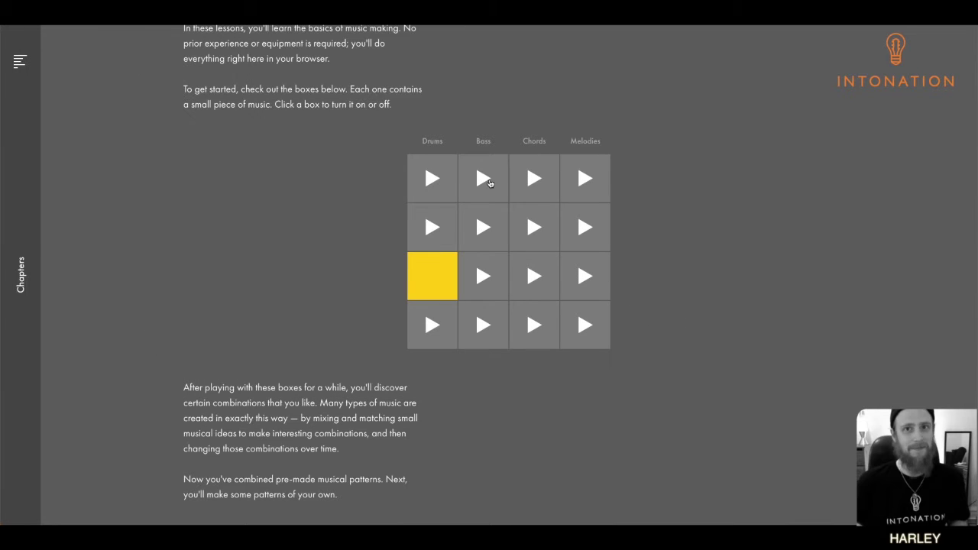
left_click(490, 182)
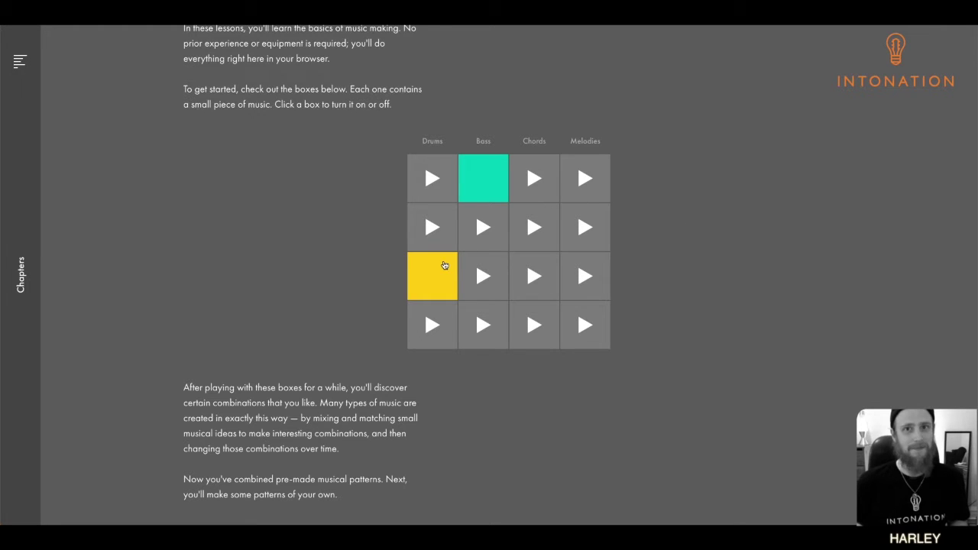
scroll(446, 265, "down", 1)
left_click(482, 222)
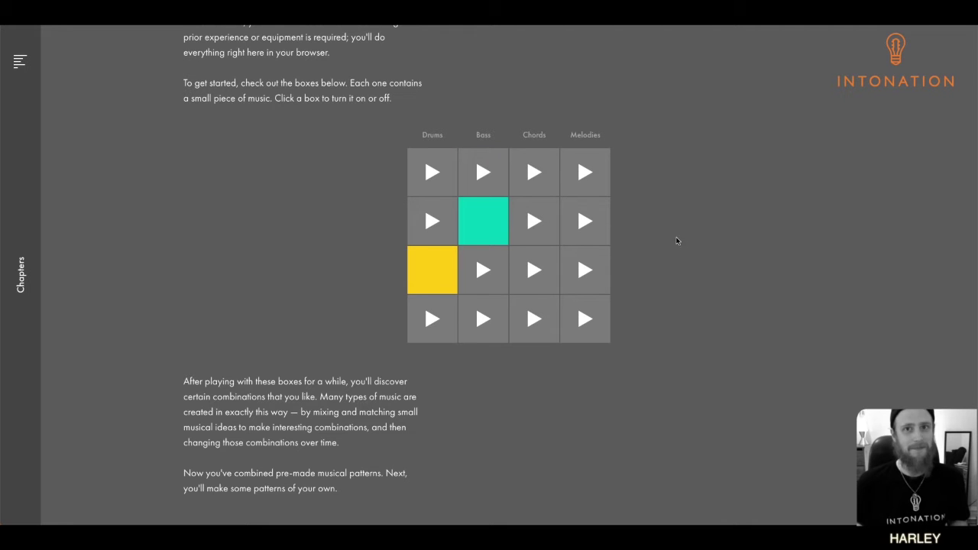
left_click(439, 271)
left_click(485, 229)
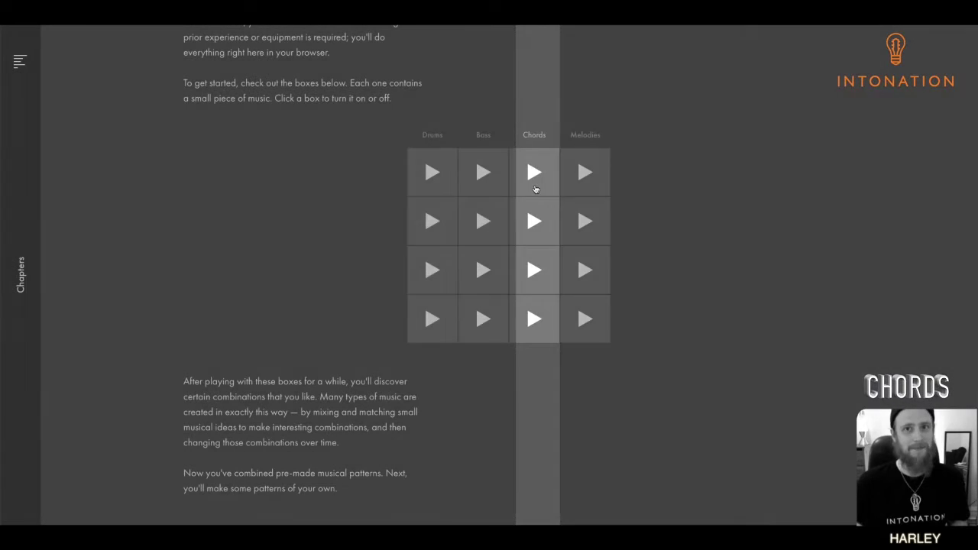
Play Chords pattern 1, then Chords pattern 2, and add the first Drums pattern
left_click(536, 189)
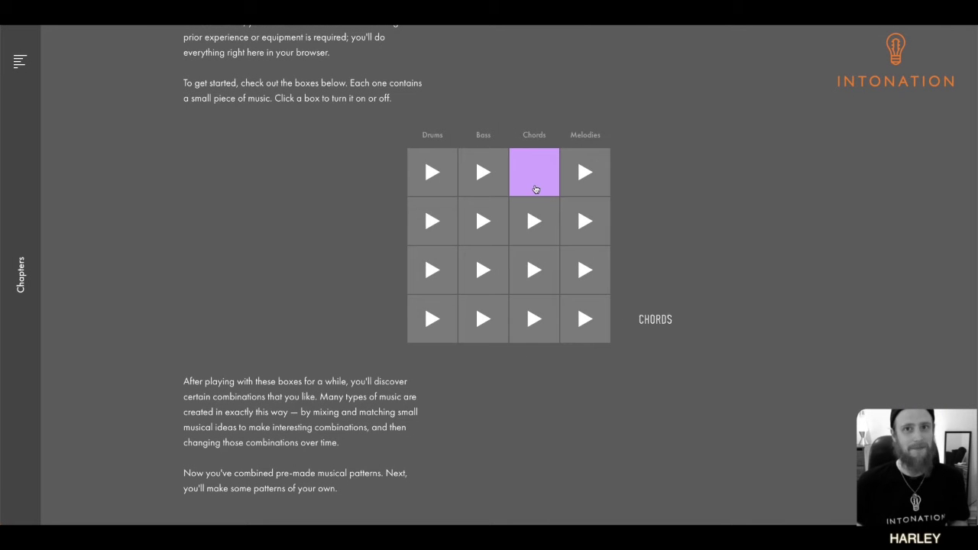
left_click(537, 231)
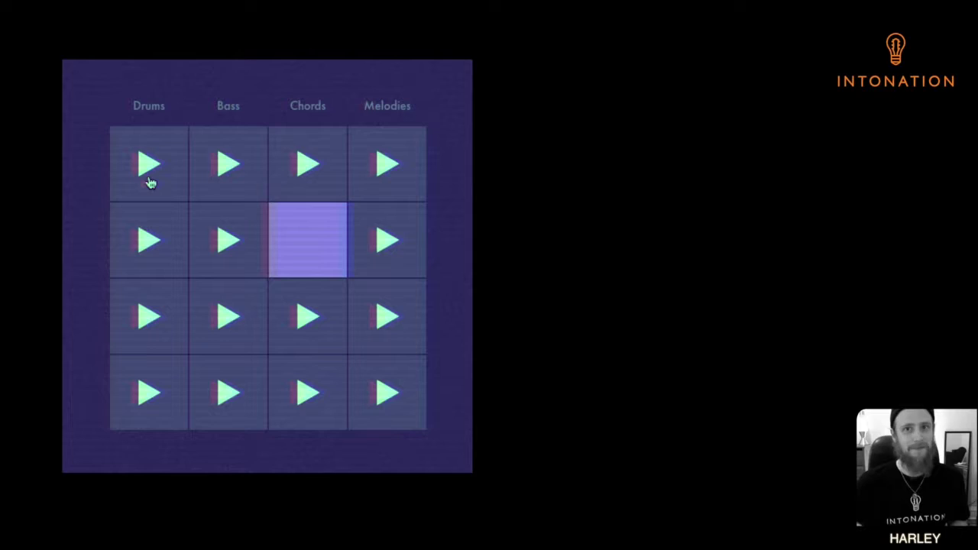
left_click(433, 186)
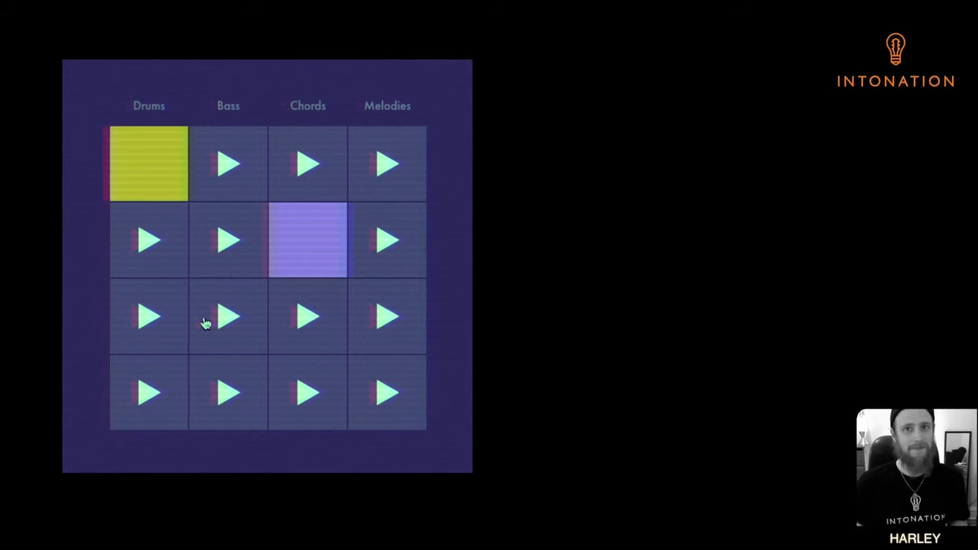
Add Bass pattern 2 after trying 4, switch Chords to pattern 1, and add a Melodies pattern
left_click(234, 260)
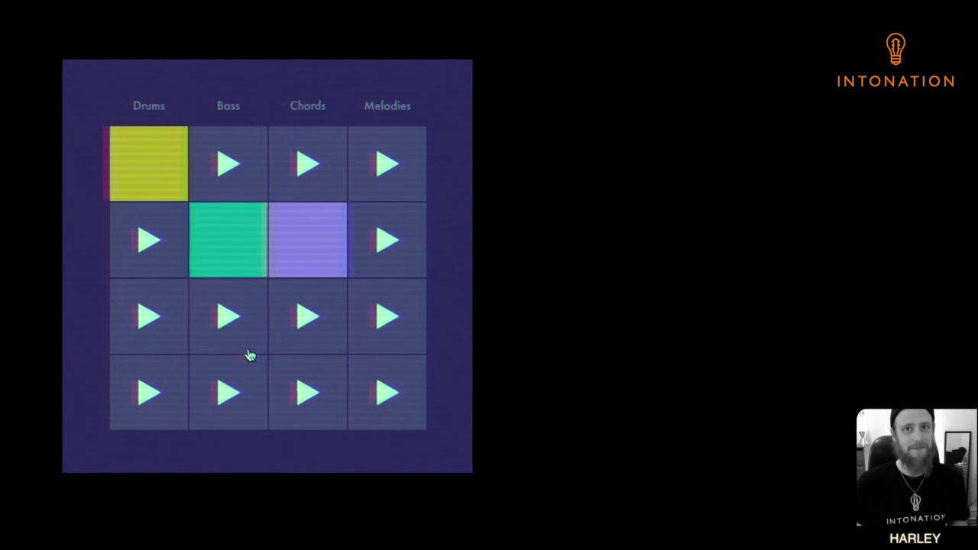
left_click(244, 395)
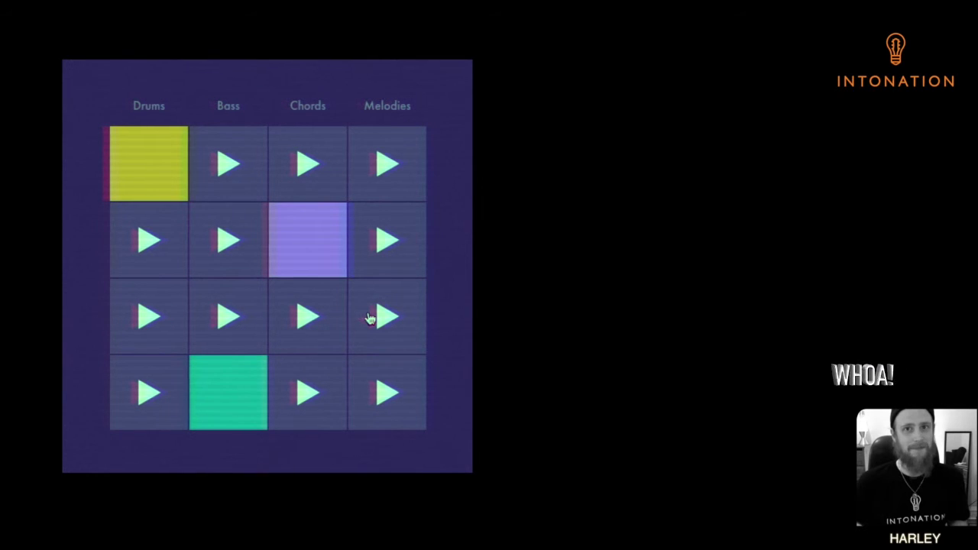
left_click(317, 179)
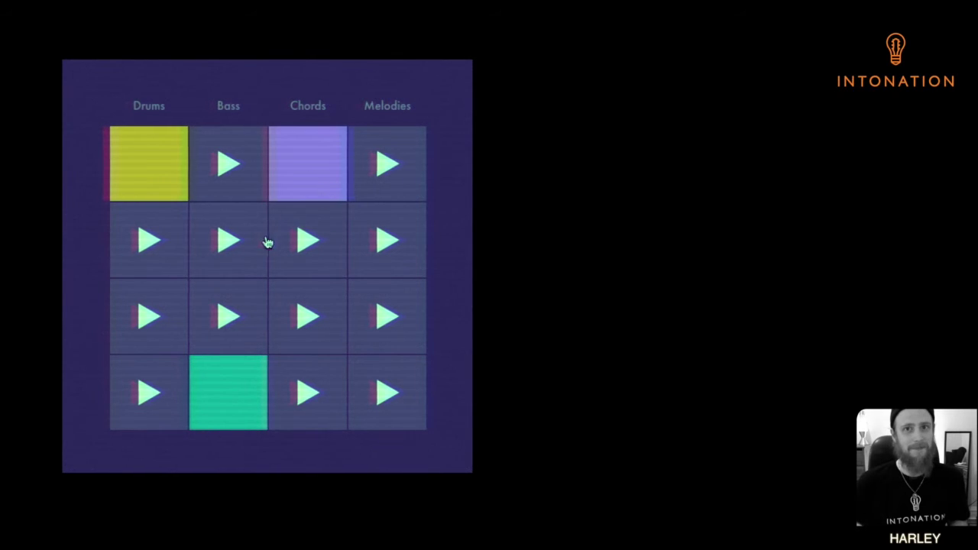
left_click(239, 220)
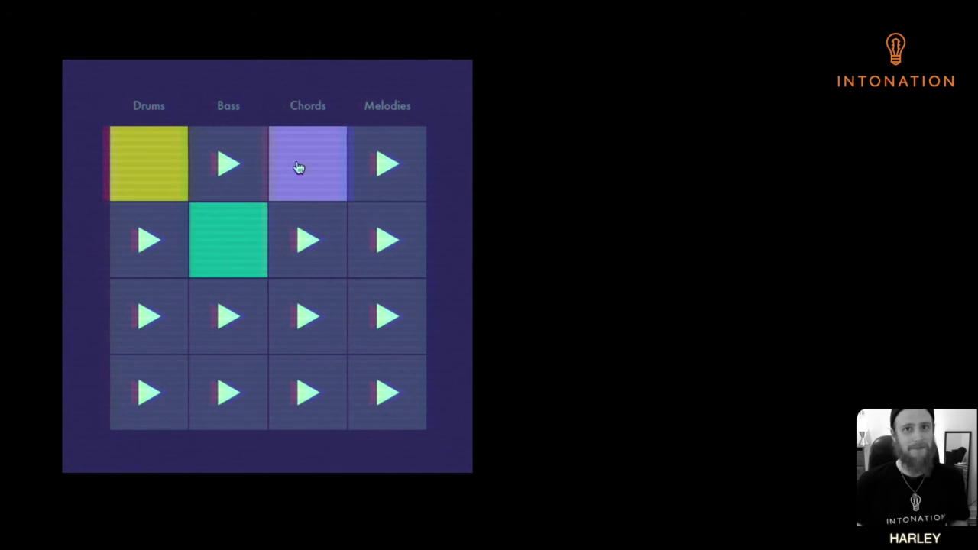
left_click(386, 313)
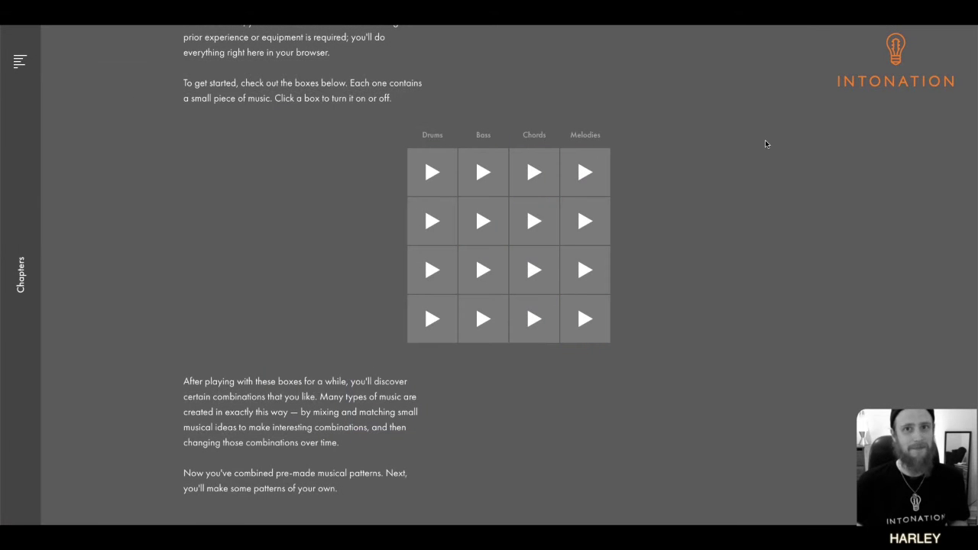
Move on to the Make beats lesson with its Open Hat, Closed Hat, Clap and Kick grid at 98 bpm
scroll(643, 255, "down", 2)
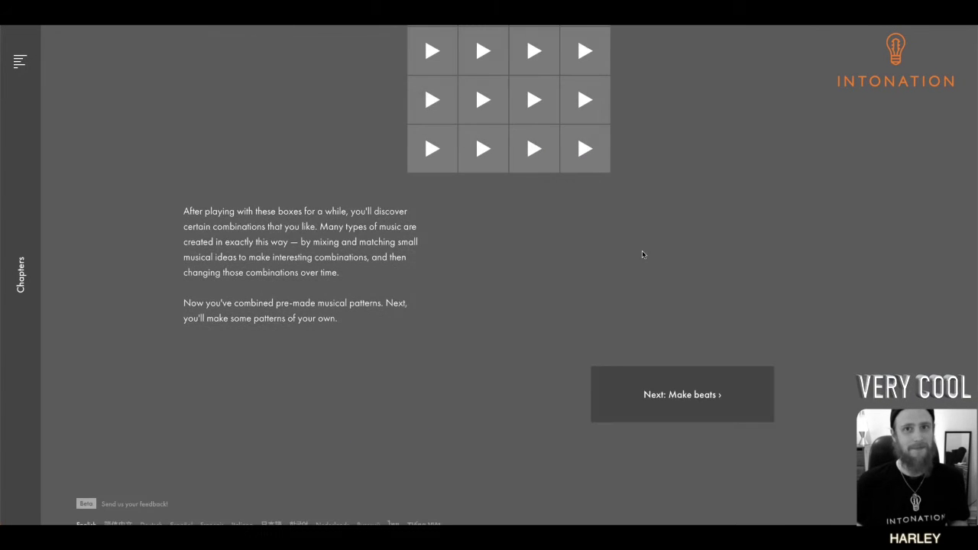
scroll(642, 255, "up", 3)
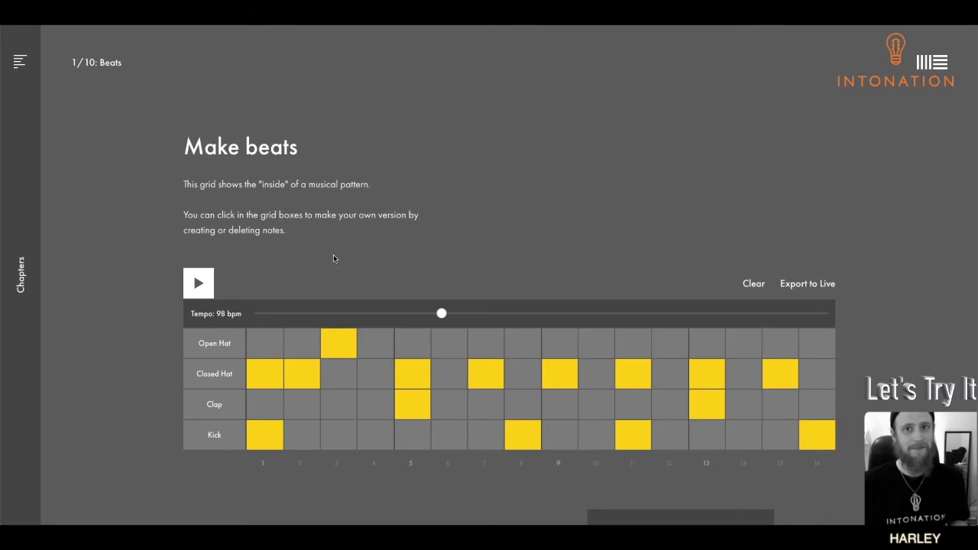
scroll(326, 257, "down", 1)
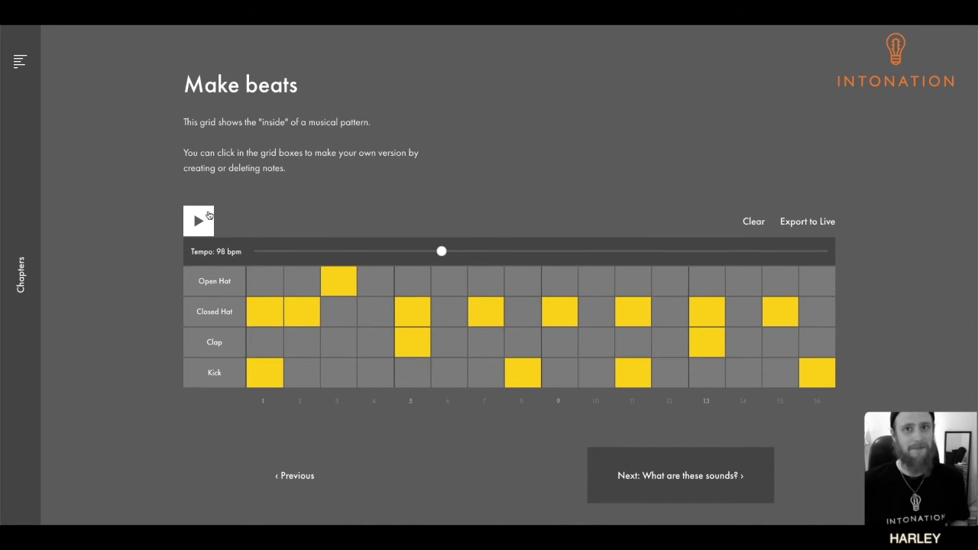
Play the beat at 102 bpm and add a Closed Hat note on step 4 and a Kick on step 6
left_click(199, 223)
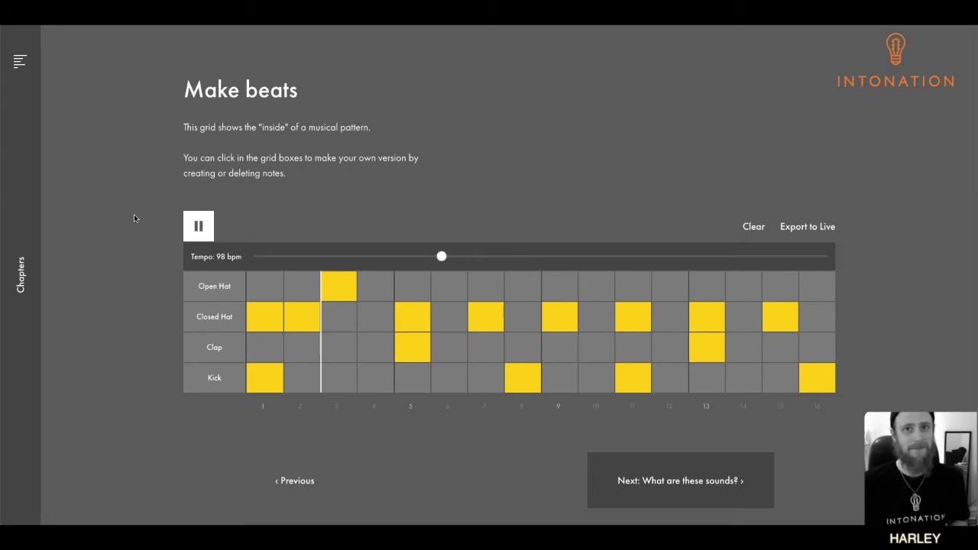
scroll(134, 218, "down", 2)
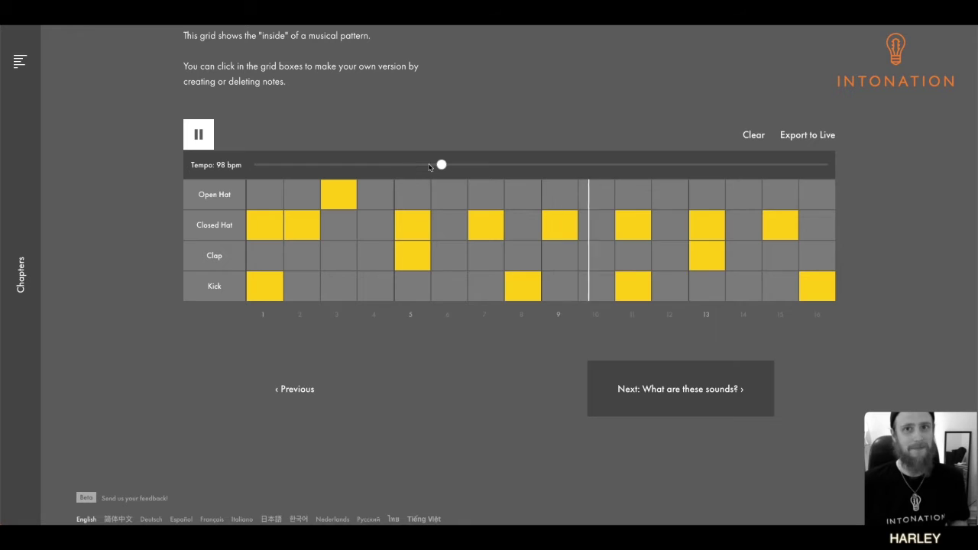
left_click_drag(442, 167, 503, 167)
left_click_drag(503, 167, 457, 169)
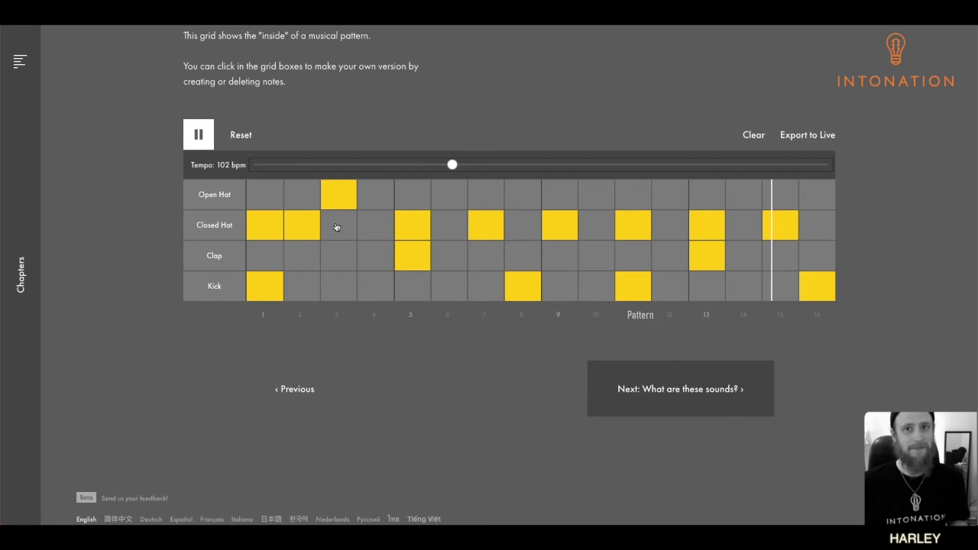
left_click(377, 230)
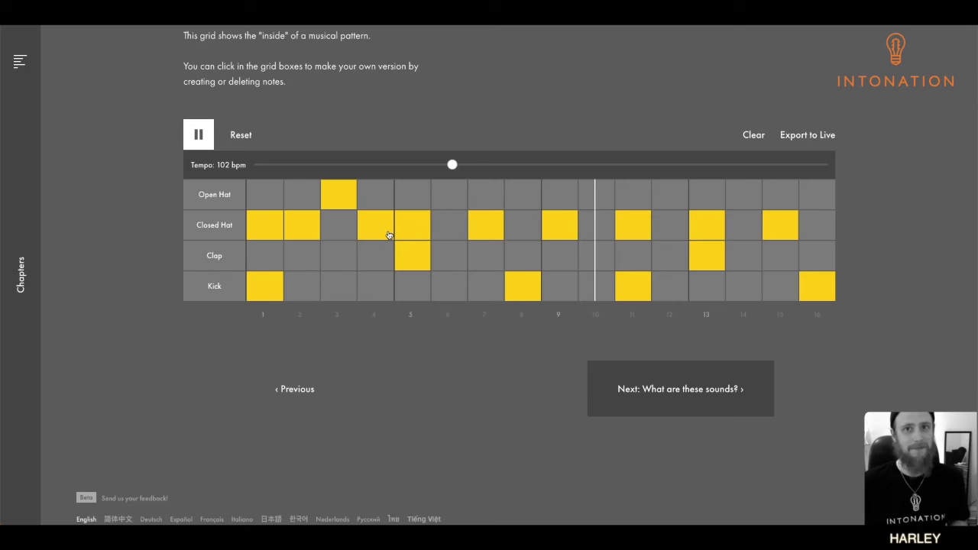
left_click(447, 286)
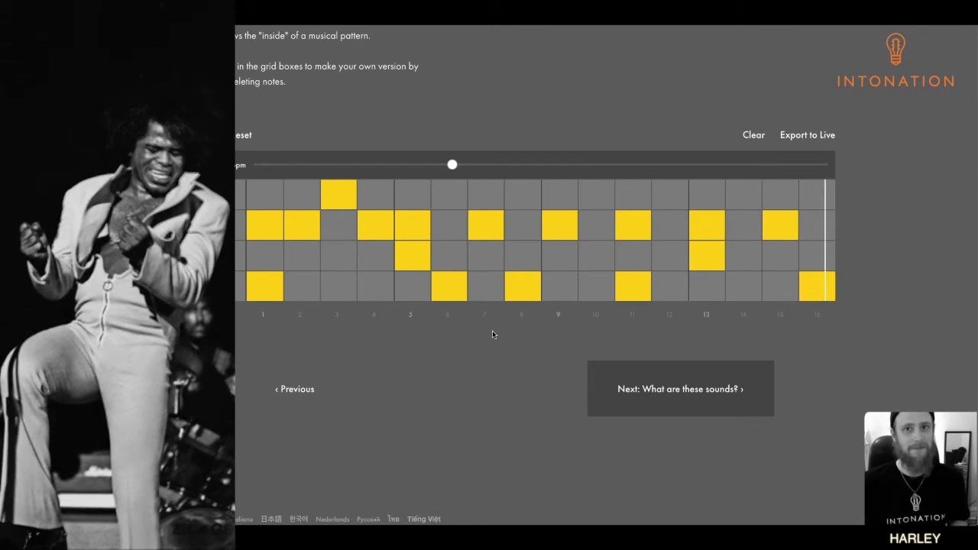
Add Kick notes on steps 12, 2, 3, 4, 5, 7, 9 and 10, plus an Open Hat on step 14
left_click(665, 292)
left_click(730, 204)
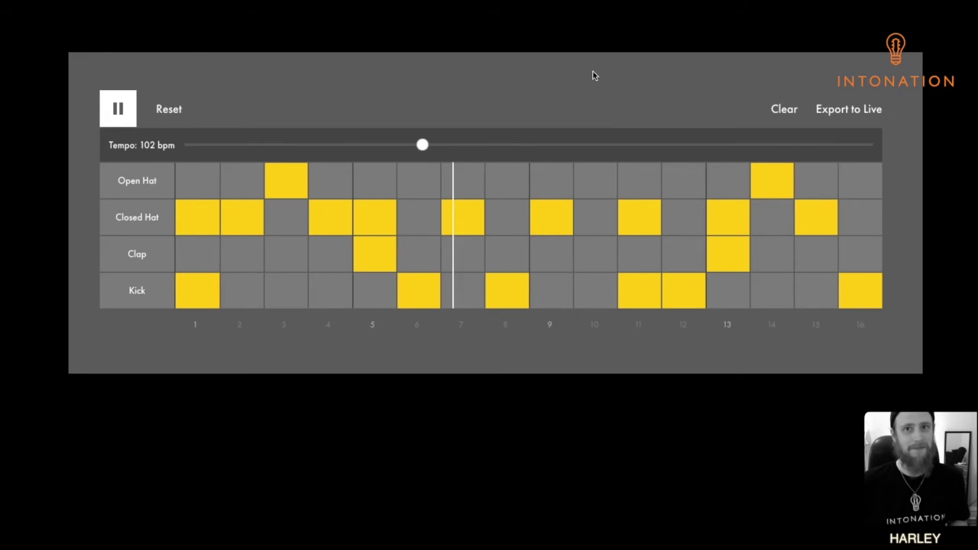
left_click(248, 300)
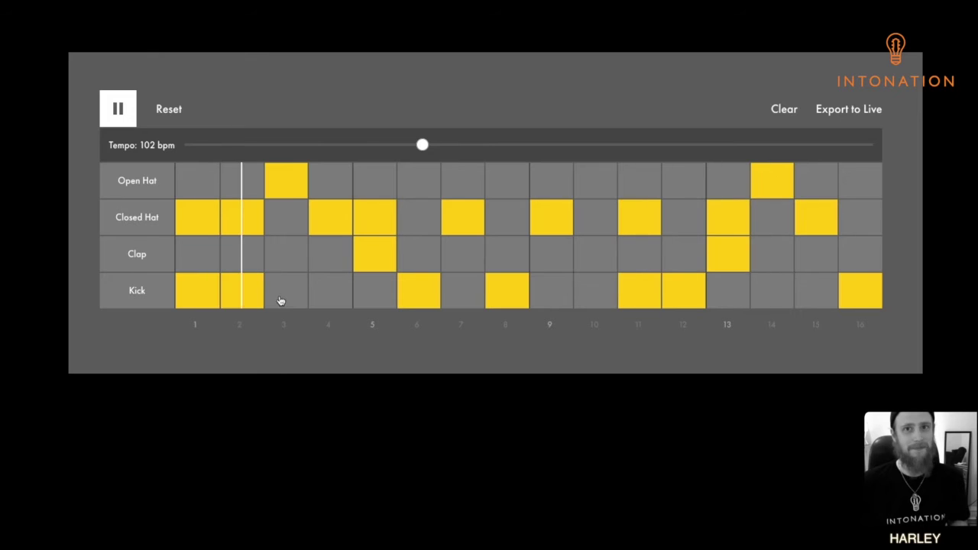
left_click(278, 300)
left_click(323, 298)
left_click(380, 295)
left_click(463, 295)
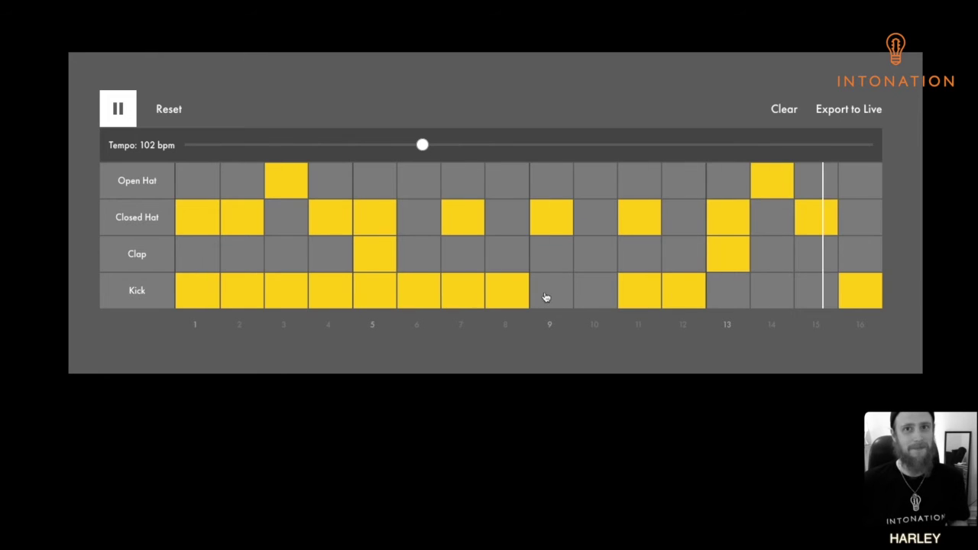
left_click(546, 297)
left_click(599, 299)
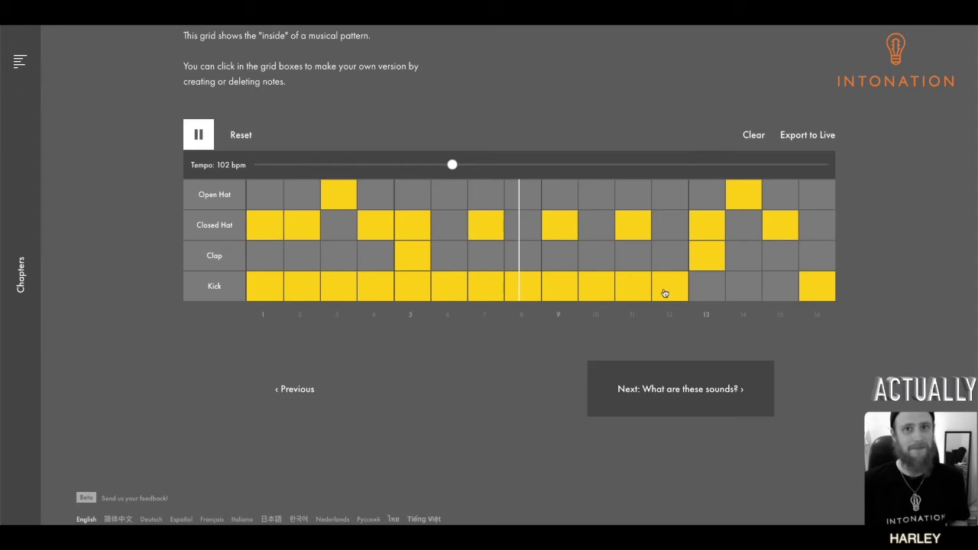
Thin the Kick row back to steps 1–4, 6, 8, 12 and 16 at 166 bpm
left_click(635, 294)
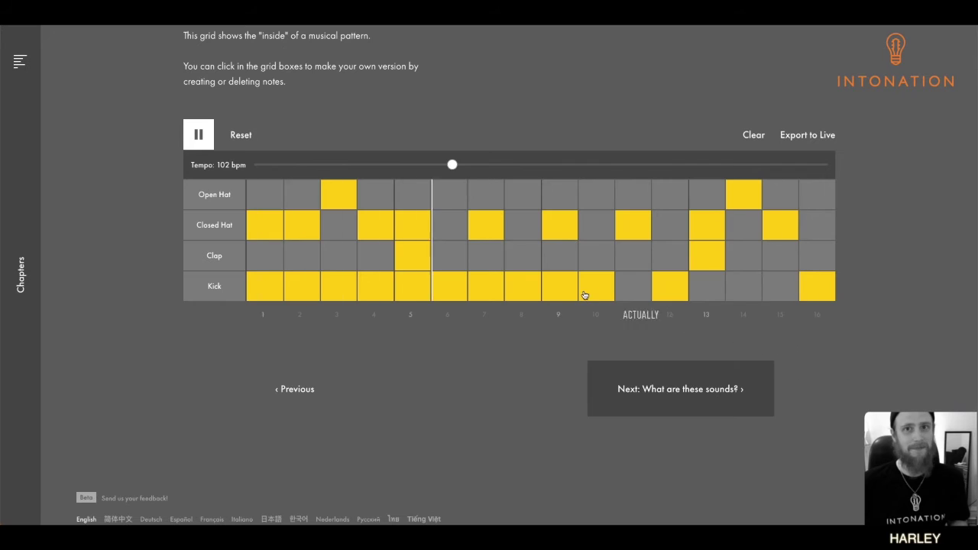
left_click(584, 294)
left_click(528, 294)
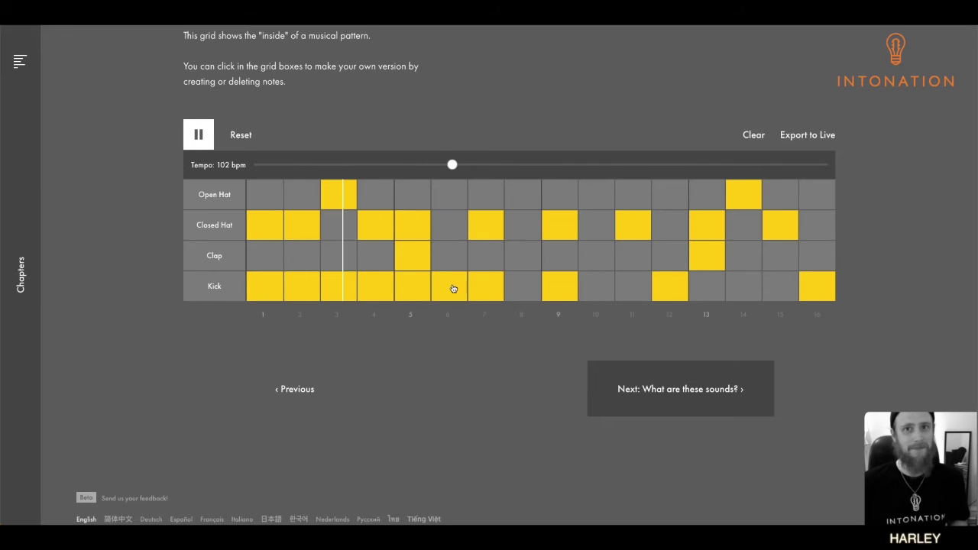
left_click(450, 288)
left_click(506, 292)
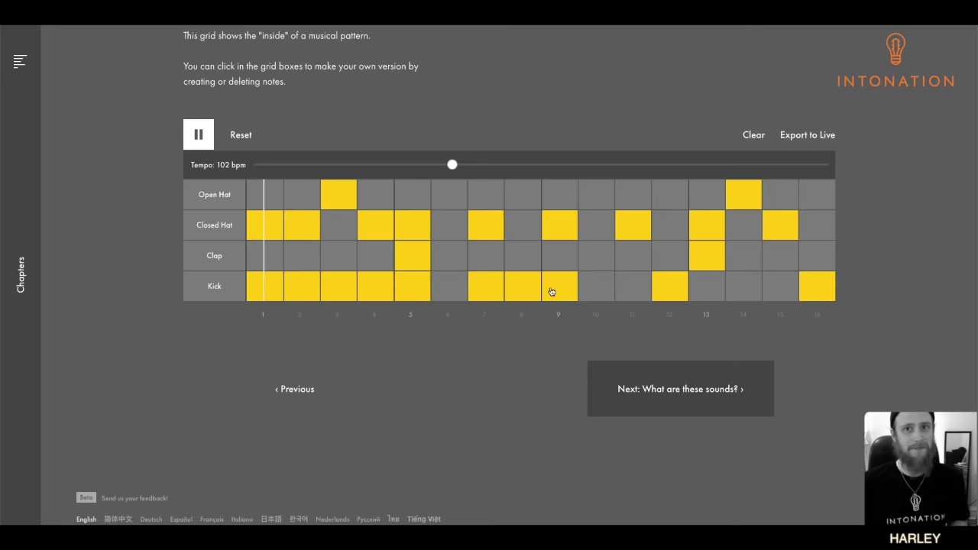
left_click(550, 289)
left_click(474, 295)
left_click(459, 291)
left_click(416, 292)
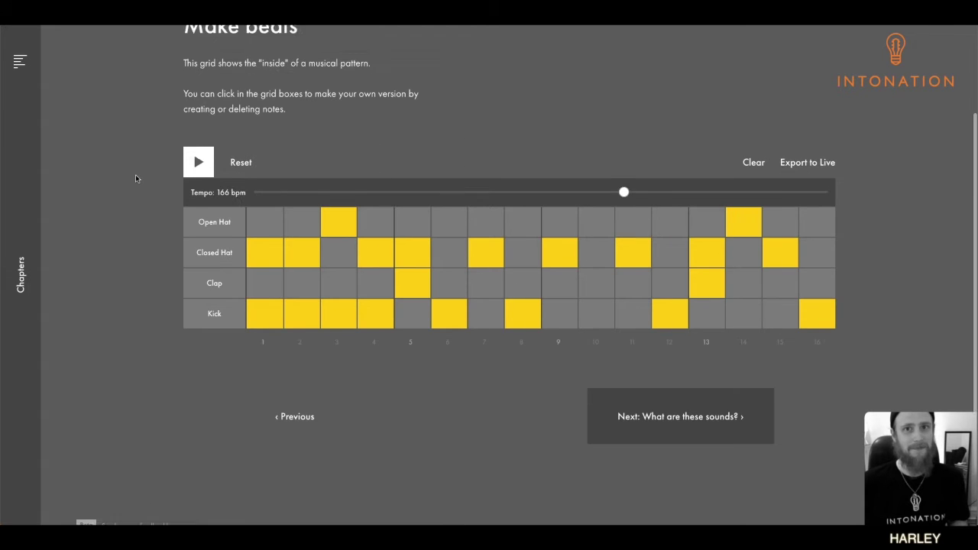
scroll(135, 174, "up", 3)
scroll(135, 178, "down", 1)
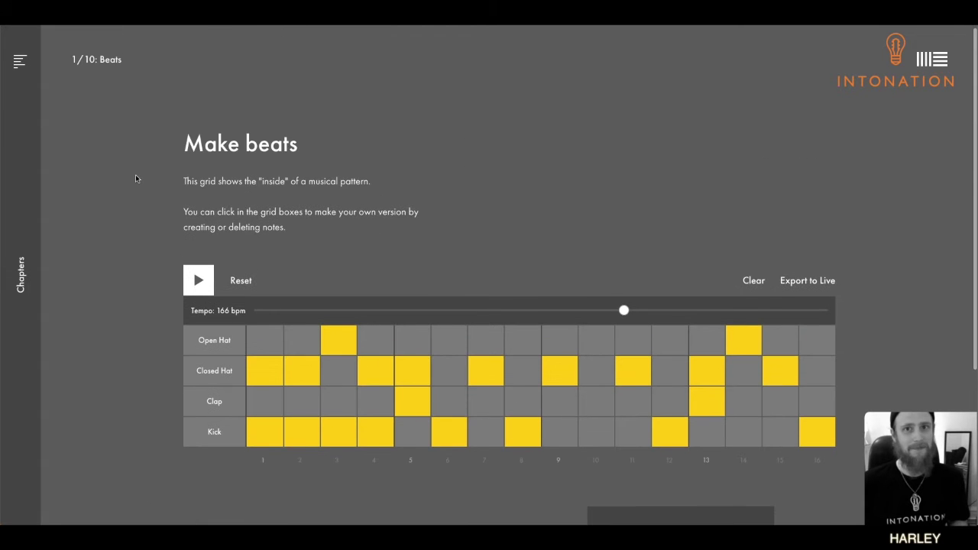
Go to the 'What are these sounds?' page and play its first 85 bpm drum pattern
scroll(157, 384, "down", 1)
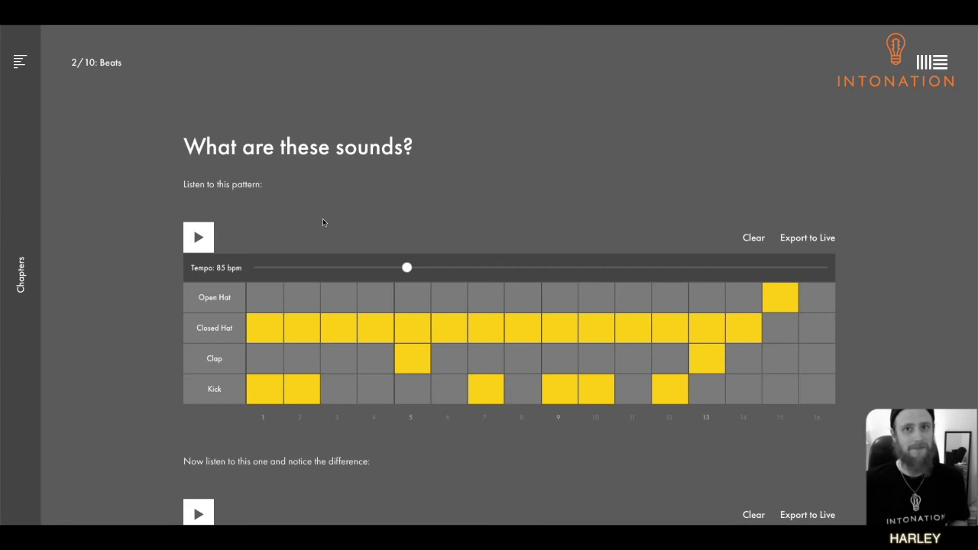
left_click(197, 245)
Play the second 85 bpm example with Snare instead of Clap, stop both, and reach the Kick section
scroll(118, 234, "down", 1)
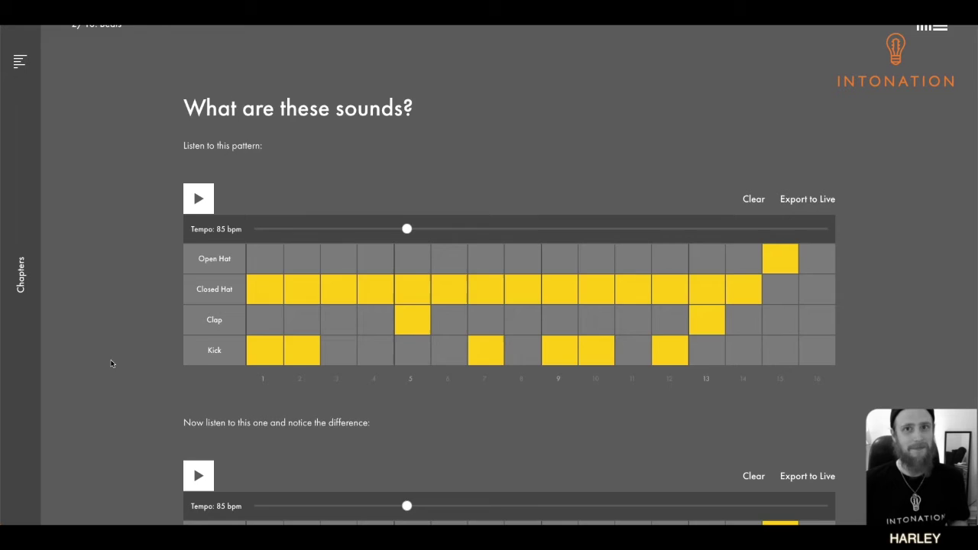
scroll(124, 304, "down", 5)
scroll(124, 308, "down", 2)
scroll(124, 308, "up", 3)
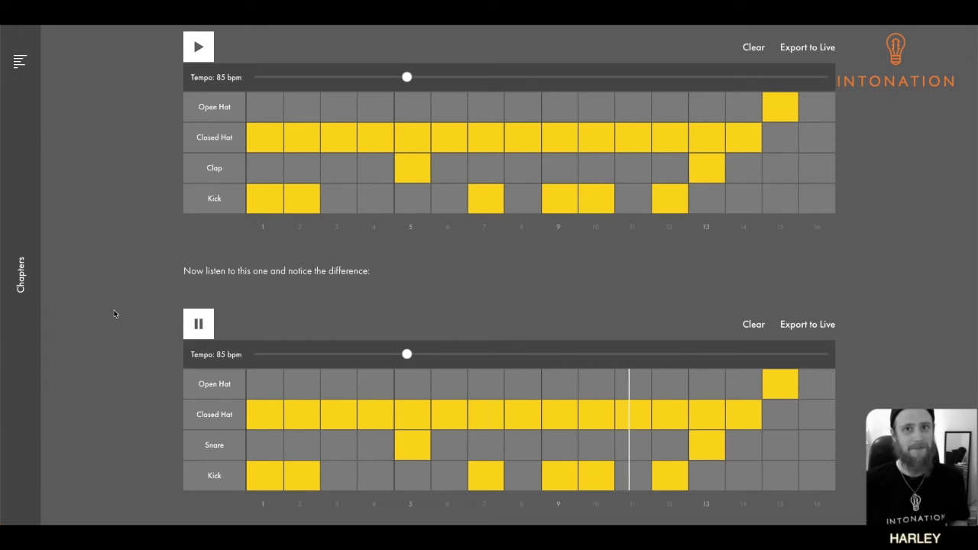
left_click(204, 326)
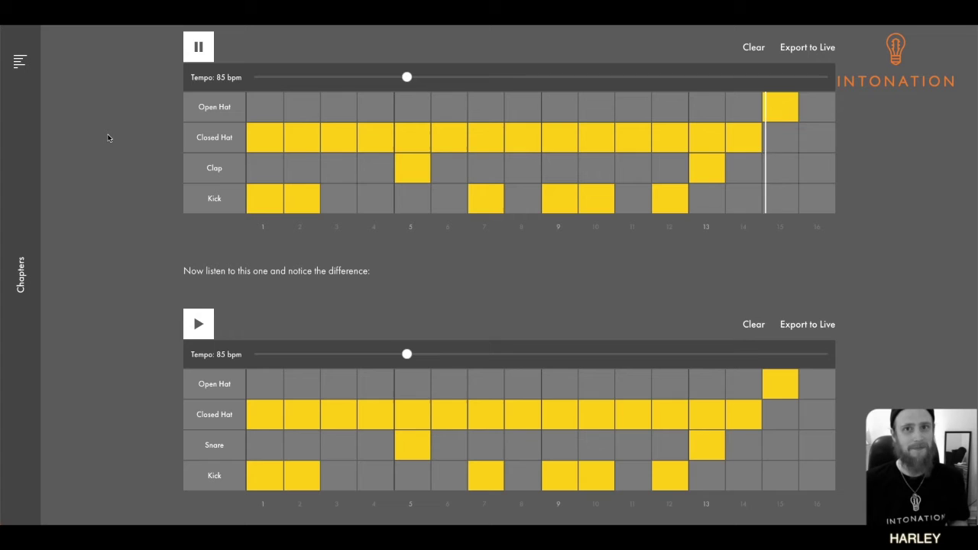
left_click(198, 49)
scroll(537, 191, "down", 5)
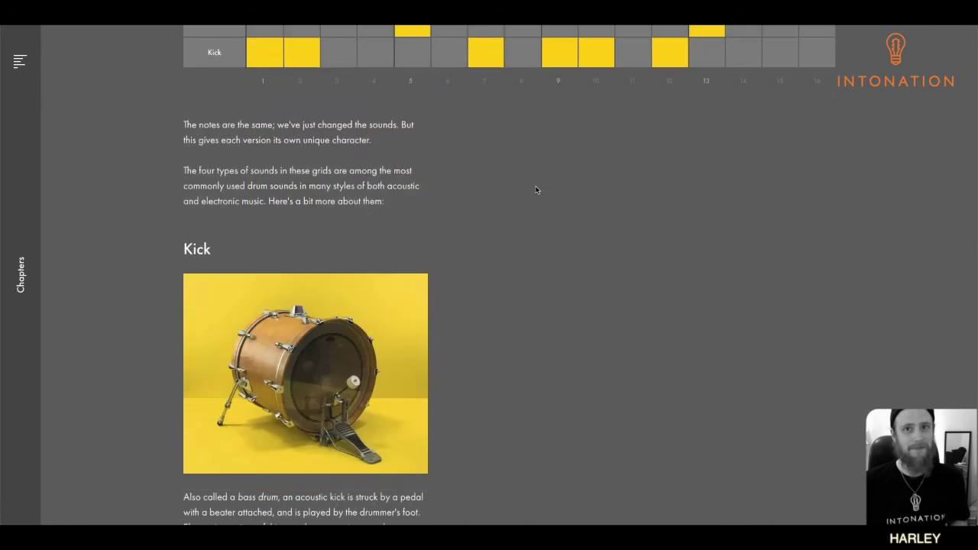
scroll(195, 259, "up", 5)
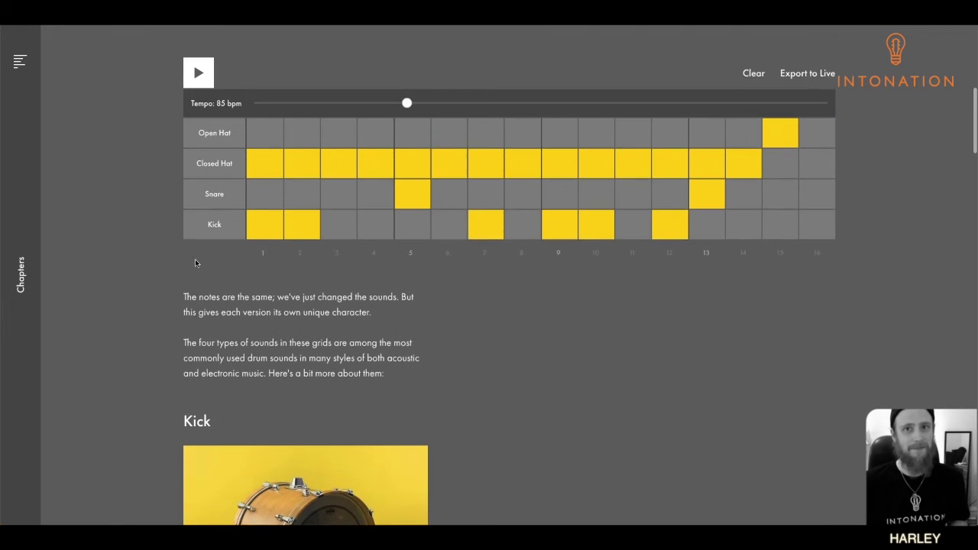
scroll(138, 261, "up", 1)
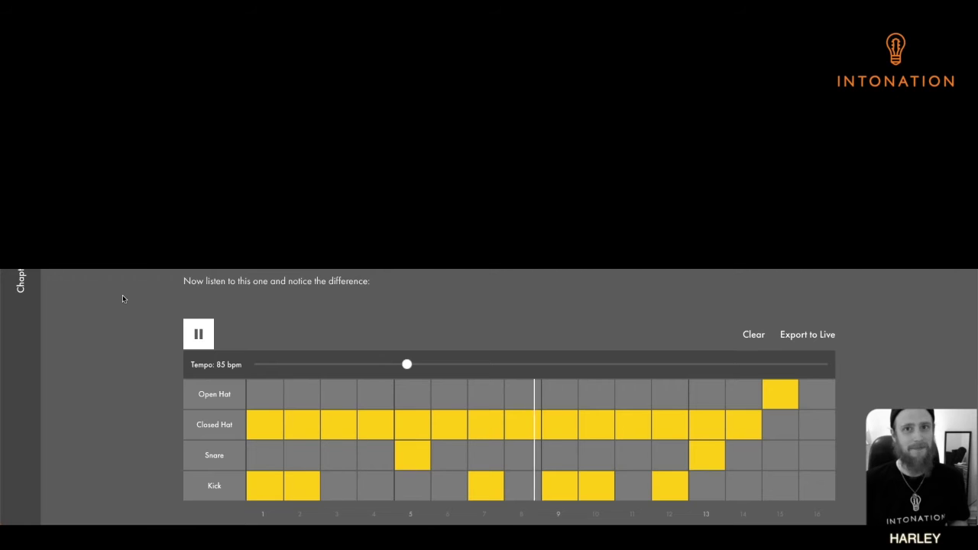
scroll(122, 299, "down", 1)
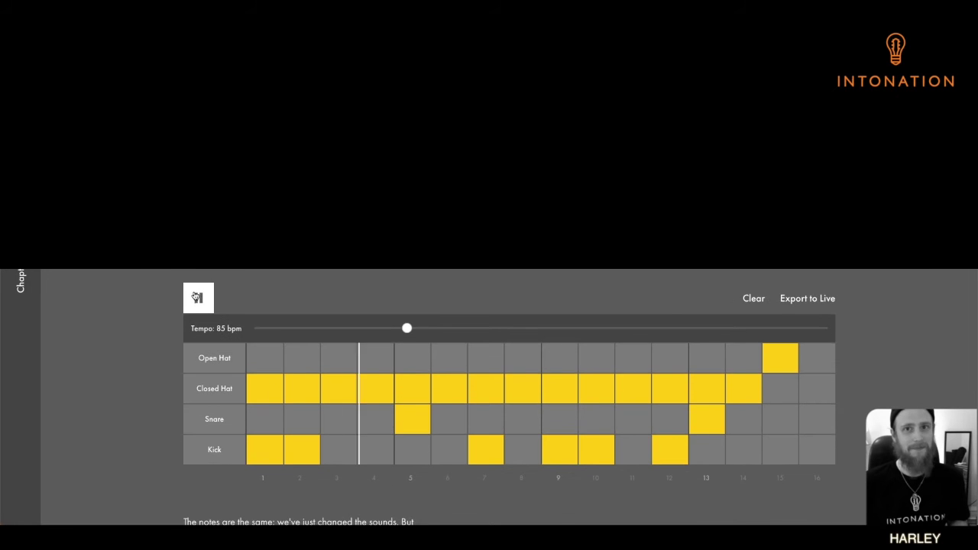
left_click(196, 298)
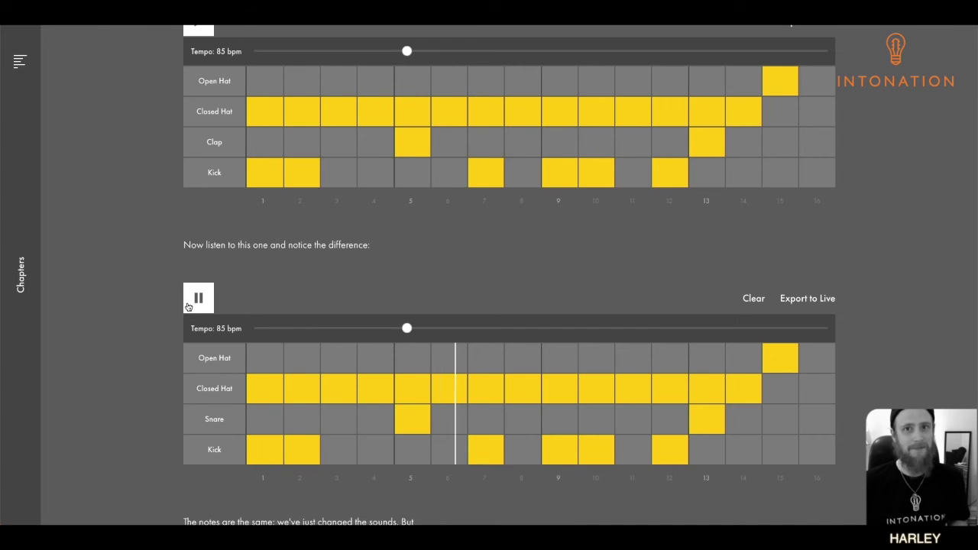
left_click(188, 306)
scroll(182, 294, "up", 3)
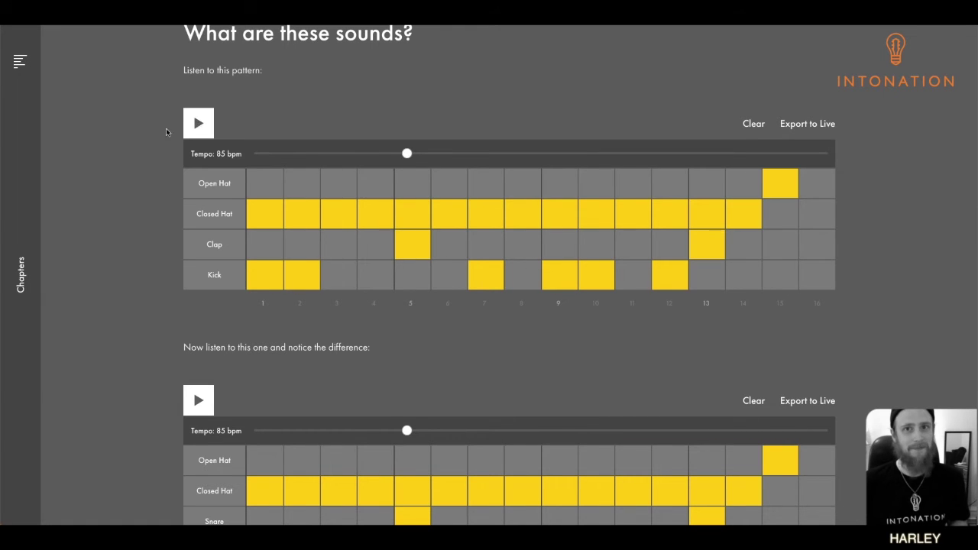
scroll(135, 137, "down", 8)
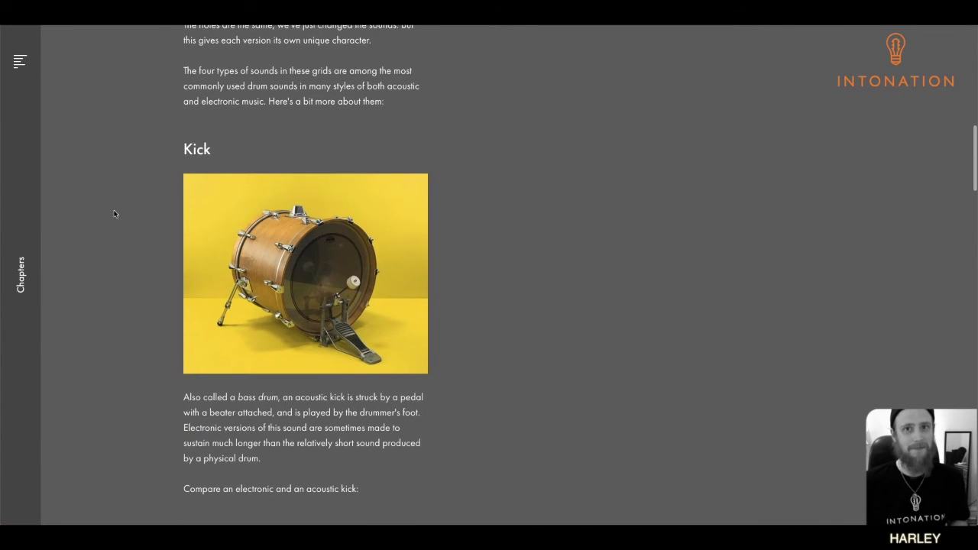
Scroll to the Electronic Kick and Acoustic Kick pads below the Kick description
scroll(474, 371, "down", 2)
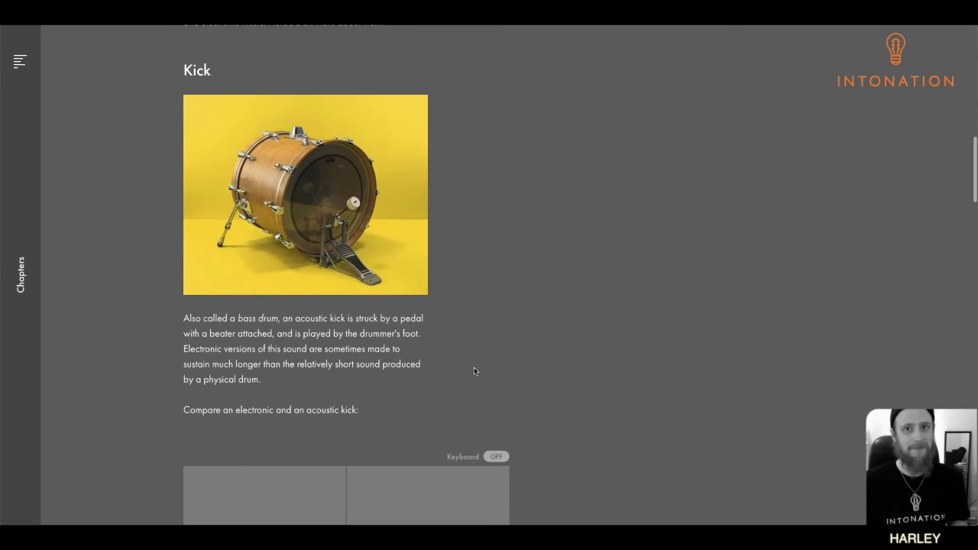
scroll(474, 371, "up", 1)
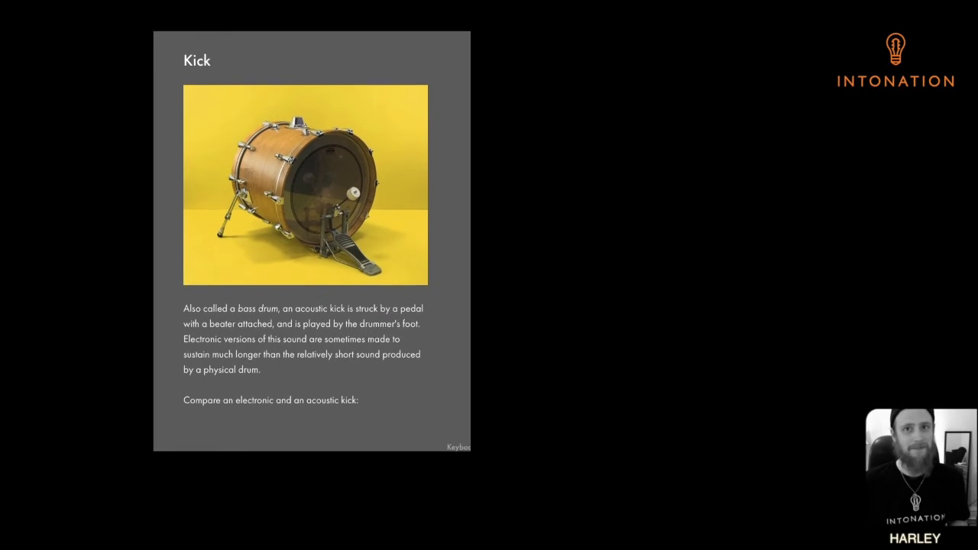
scroll(362, 300, "up", 1)
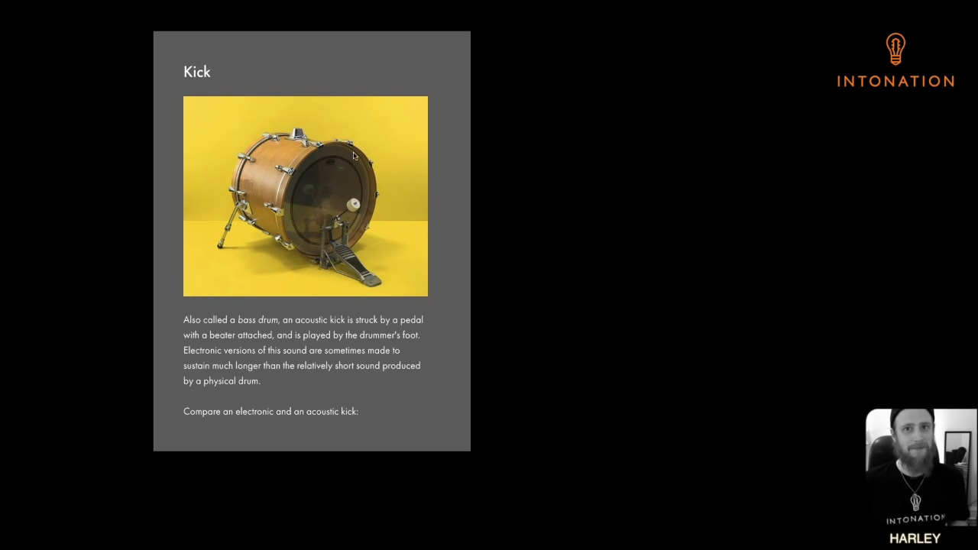
scroll(373, 255, "down", 1)
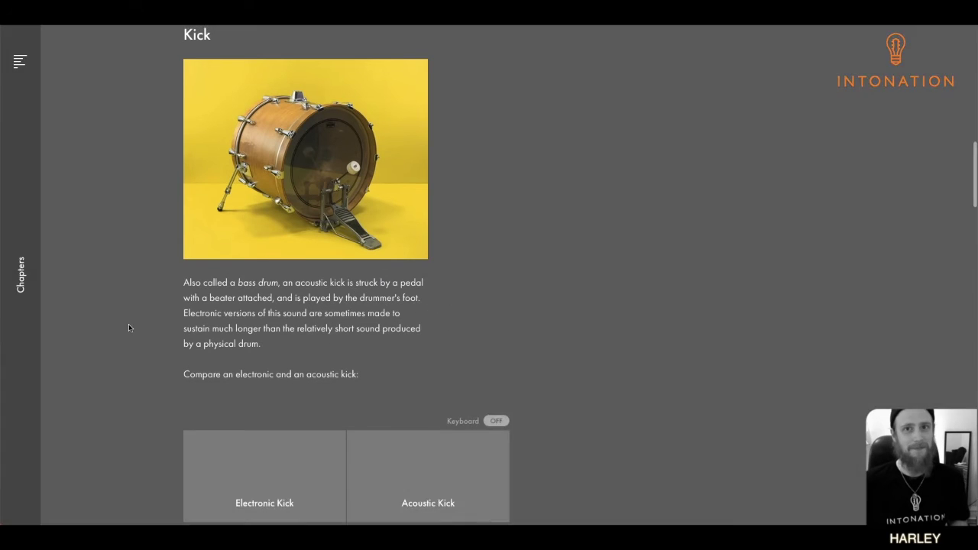
scroll(129, 328, "down", 3)
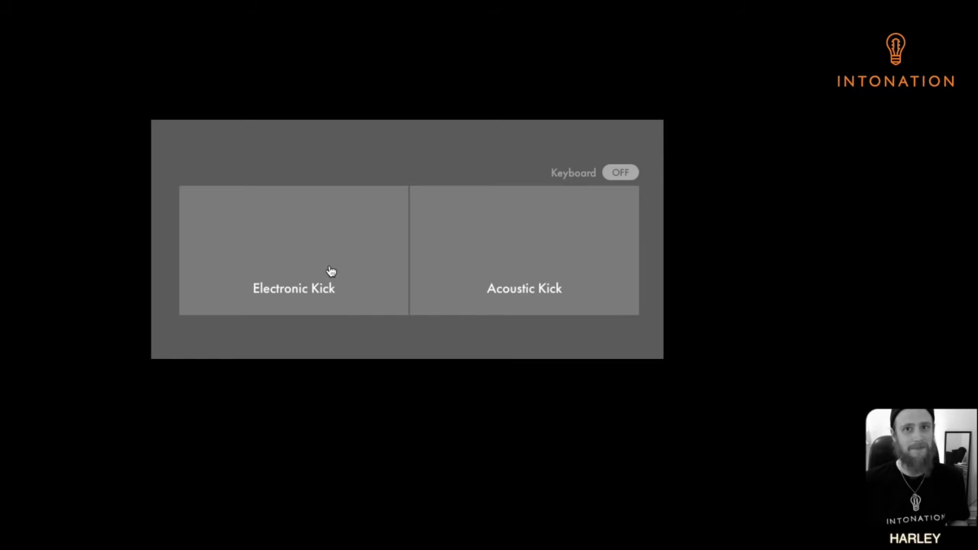
Compare the Electronic Kick and Acoustic Kick pads by playing each several times alternately
left_click(330, 271)
left_click(330, 270)
left_click(330, 271)
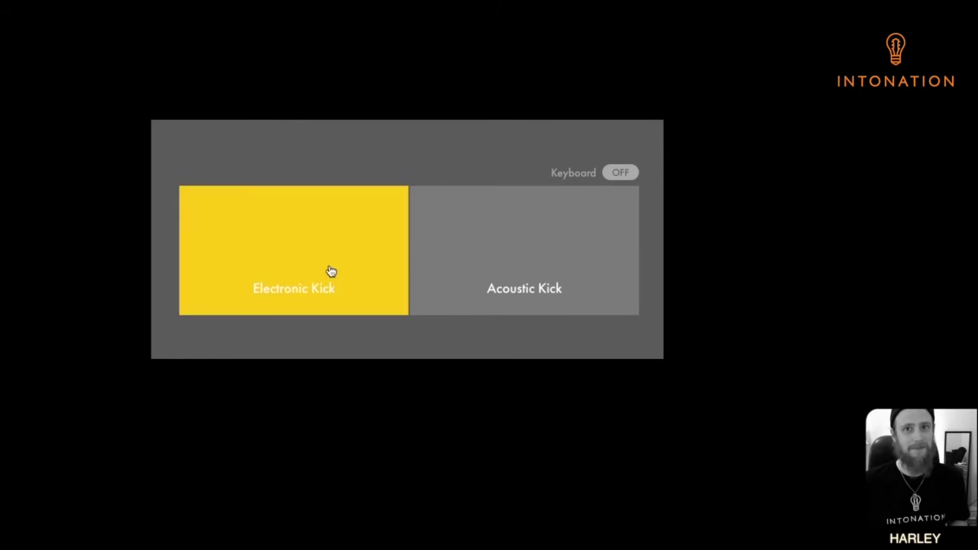
left_click(459, 263)
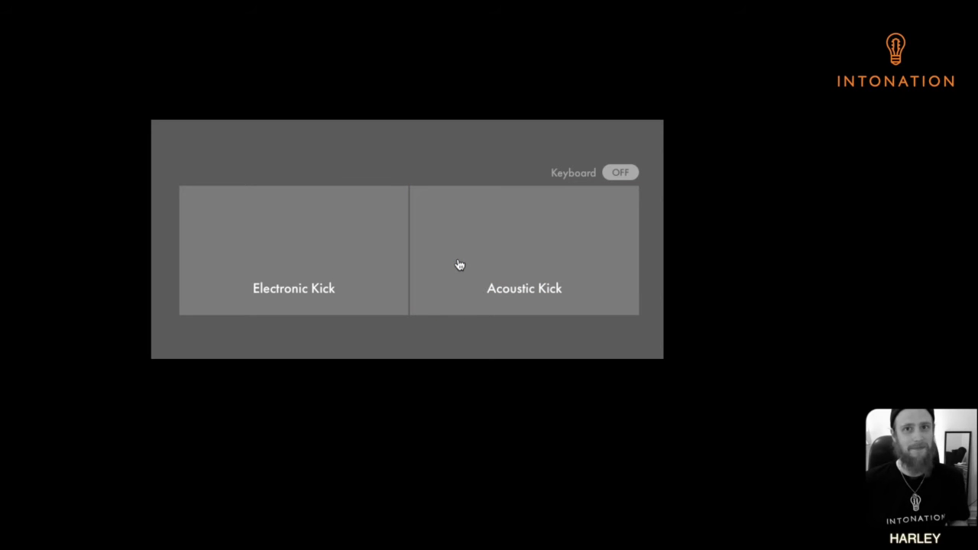
left_click(380, 235)
left_click(386, 233)
left_click(439, 225)
left_click(440, 225)
left_click(440, 225)
left_click(440, 225)
left_click(391, 225)
left_click(391, 226)
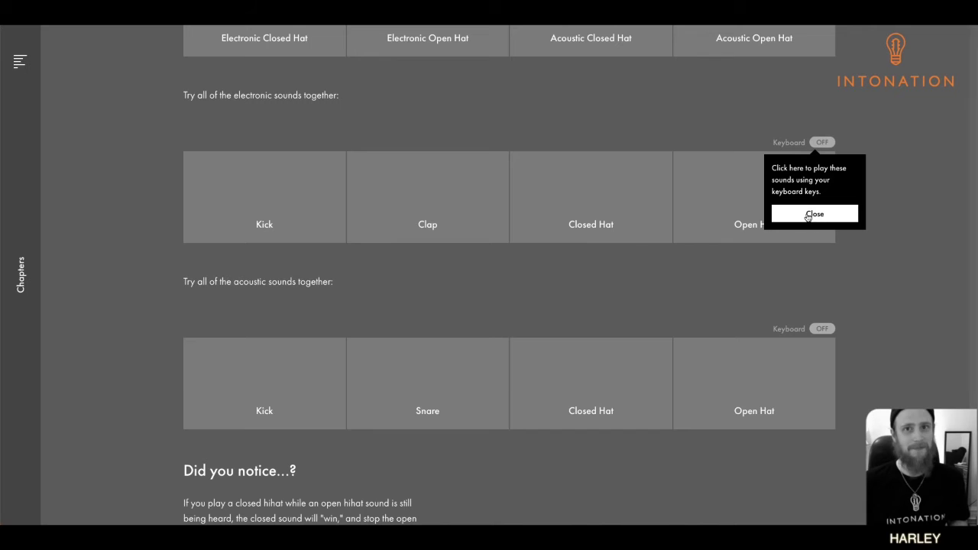
Dismiss the tip, enable keyboard play for the electronic pads, and tap Kick and Clap on keys 1–2
left_click(808, 217)
left_click(826, 144)
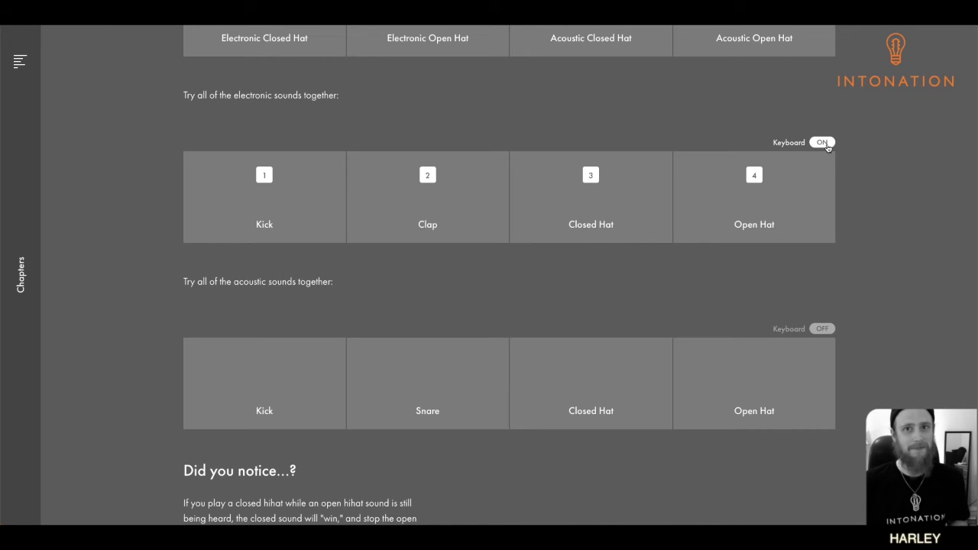
key("2")
key("1")
key("2")
key("1")
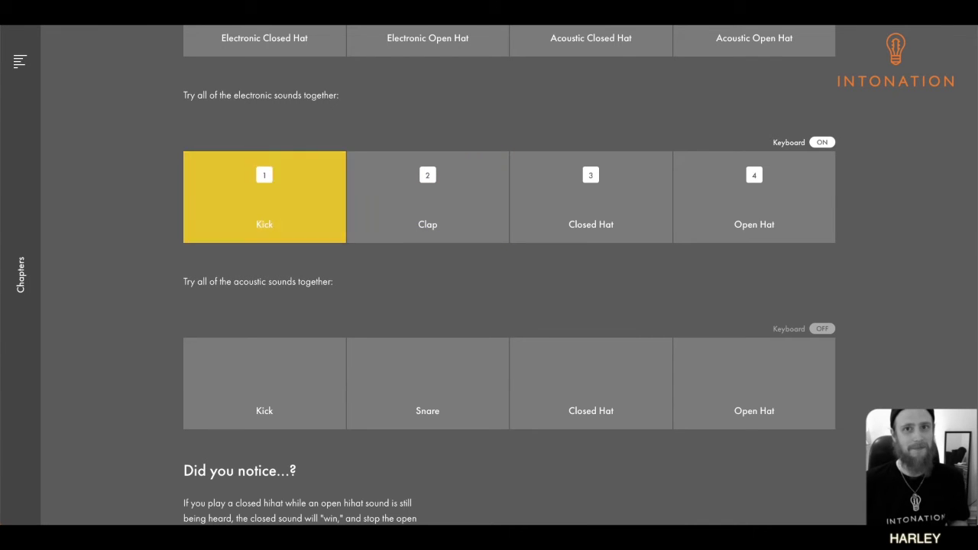
key("1")
key("2")
key("1")
key("1")
key("1")
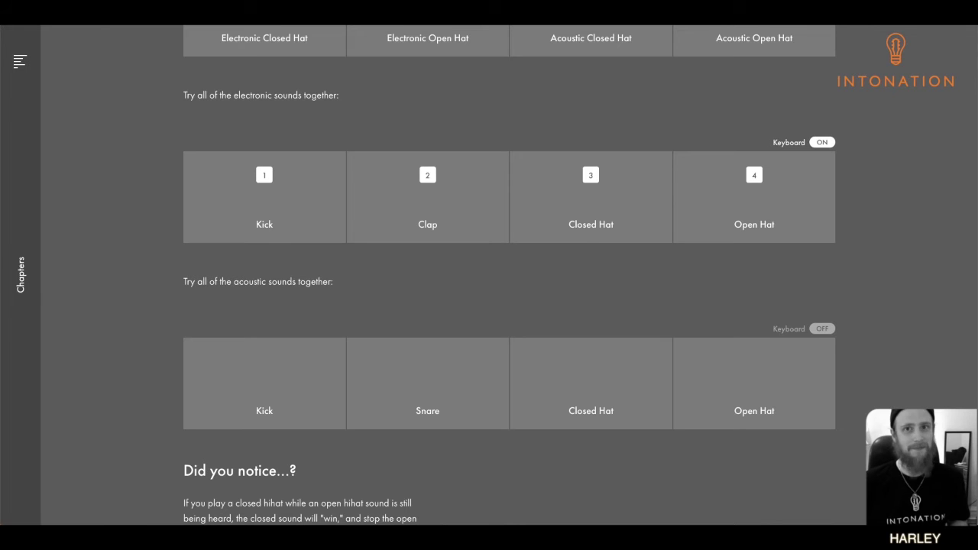
Play a beat combining the electronic Kick, Clap, Closed Hat and Open Hat on keys 1–4
key("2")
key("3")
key("1")
key("3")
key("3")
key("2")
key("3")
key("4")
key("1")
key("3")
key("1")
key("3")
key("2")
key("3")
key("3")
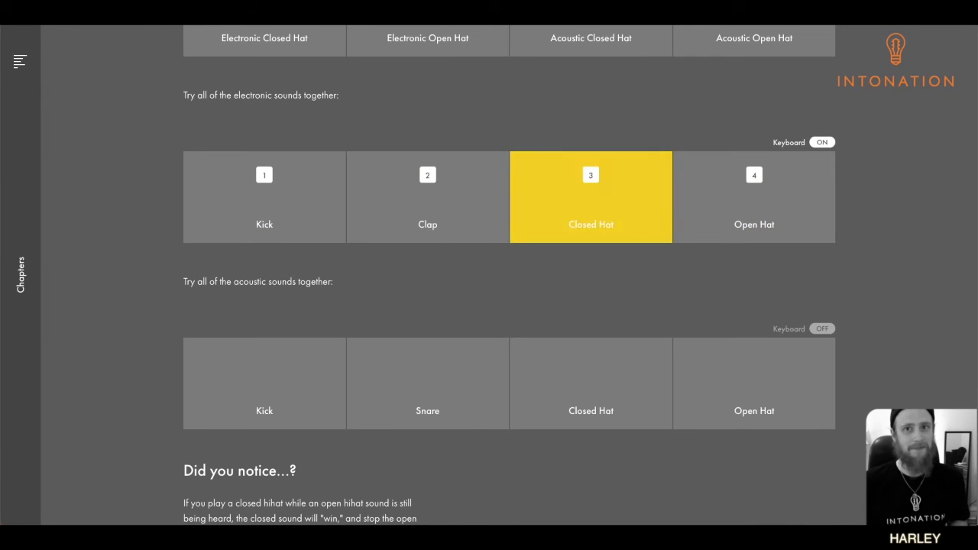
key("1")
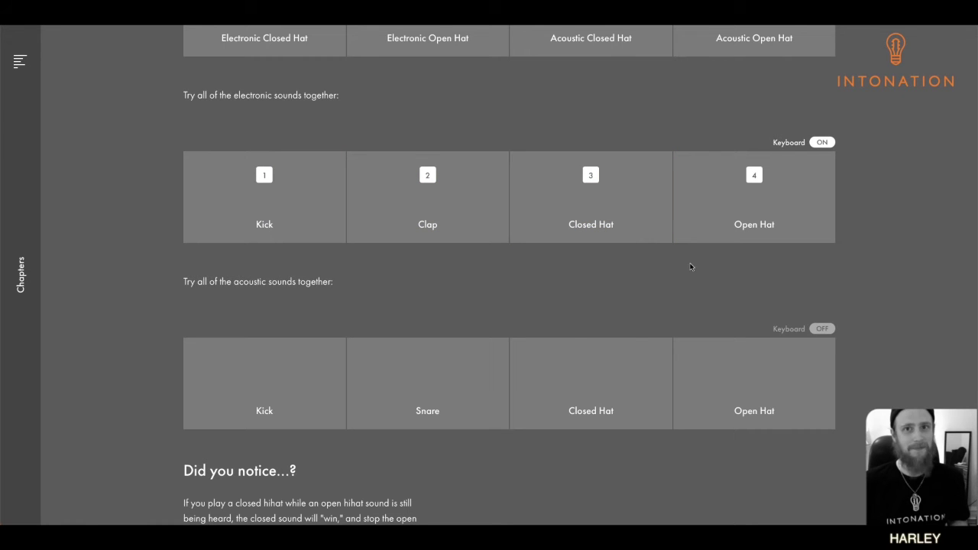
Enable keyboard play for the acoustic pads and play Kick and Snare with Closed Hat
left_click(830, 332)
scroll(832, 337, "down", 3)
key("1")
key("3")
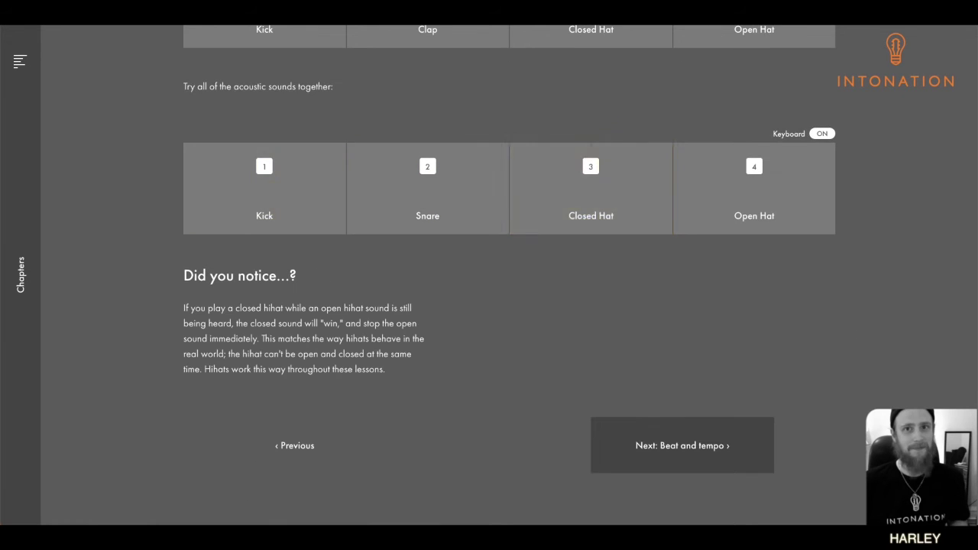
key("2")
key("3")
key("1")
key("3")
key("2")
key("3")
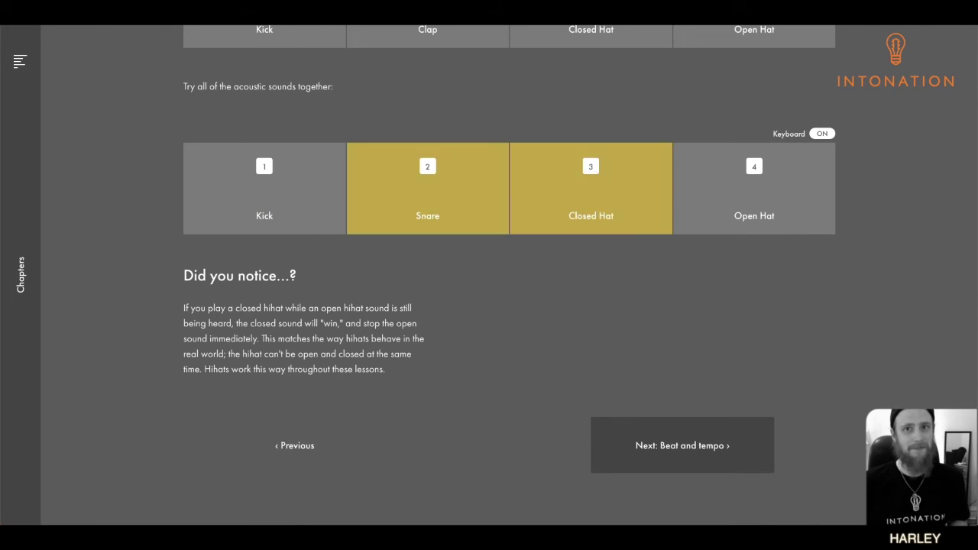
Keep playing the acoustic Kick, Snare and Closed Hat beat, adding an Open Hat on key 4
key("1")
key("3")
key("3")
key("2")
key("3")
key("1")
key("3")
key("4")
key("1")
key("3")
key("2")
key("3")
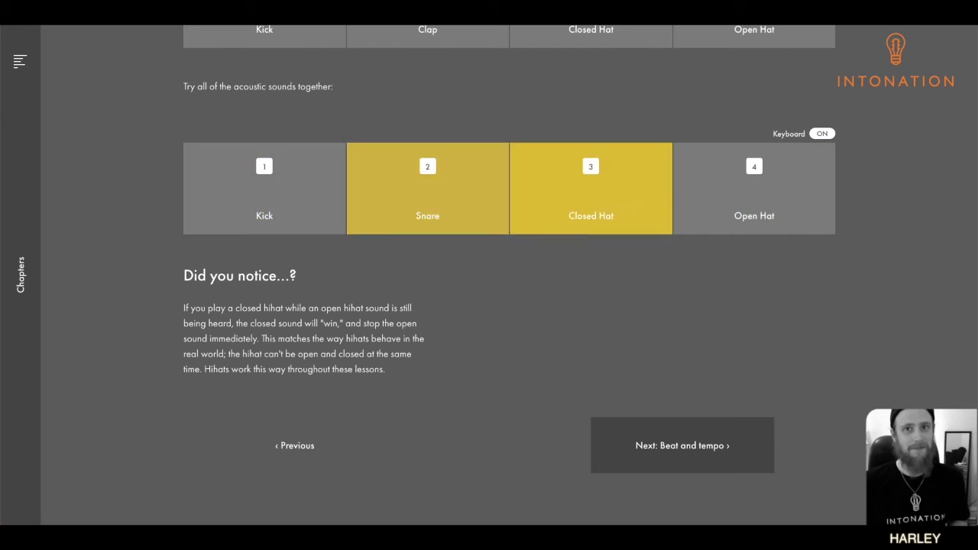
key("2")
key("3")
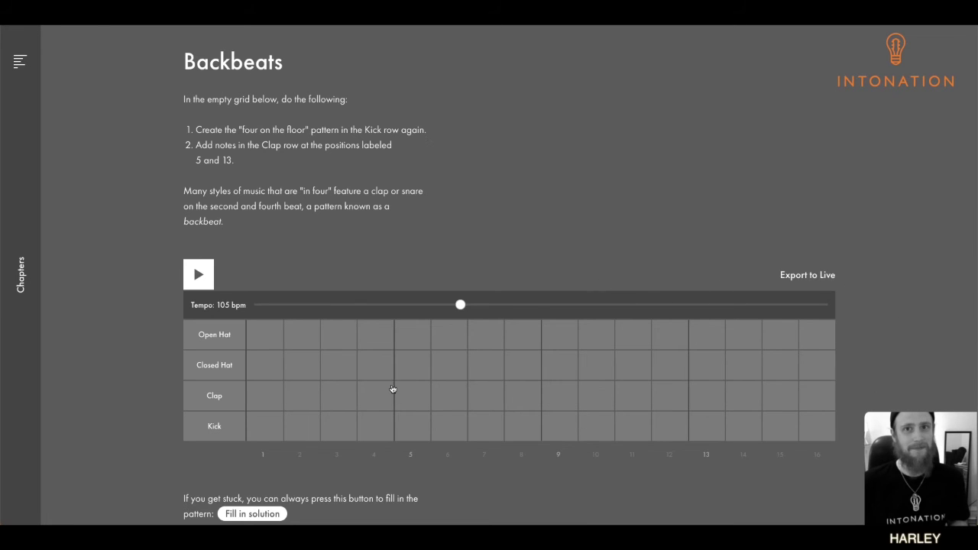
Place Kicks on steps 1, 5, 9 and 13 and start the Backbeats playback
left_click(263, 434)
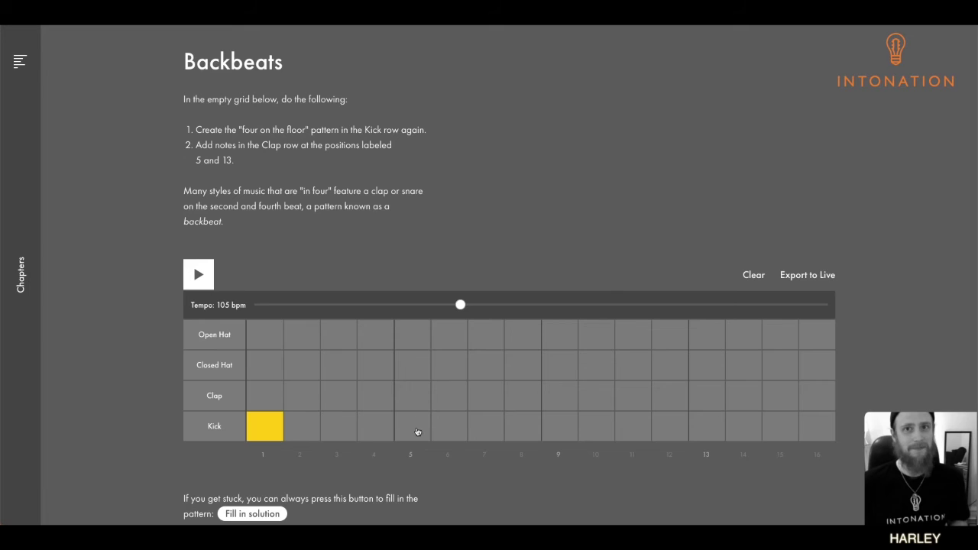
left_click(415, 430)
left_click(562, 431)
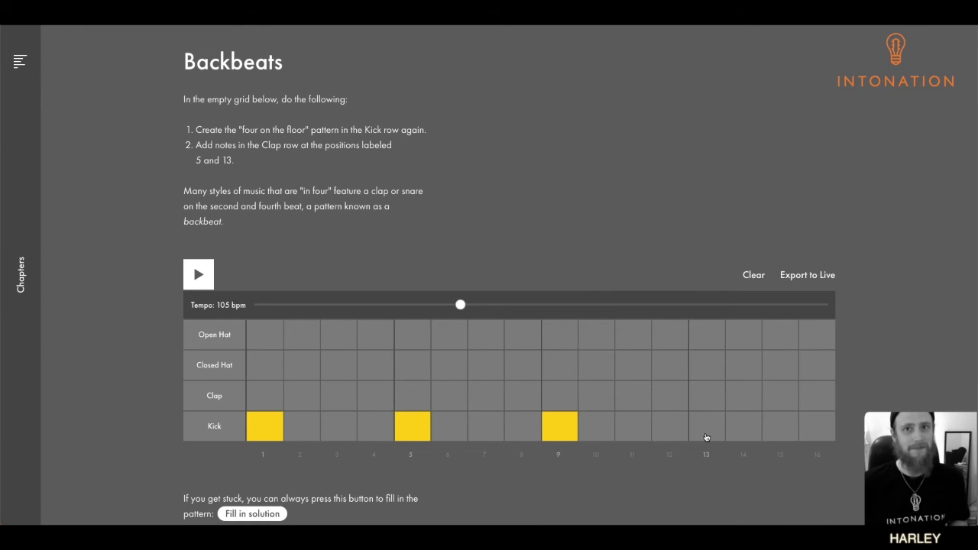
left_click(706, 432)
left_click(195, 279)
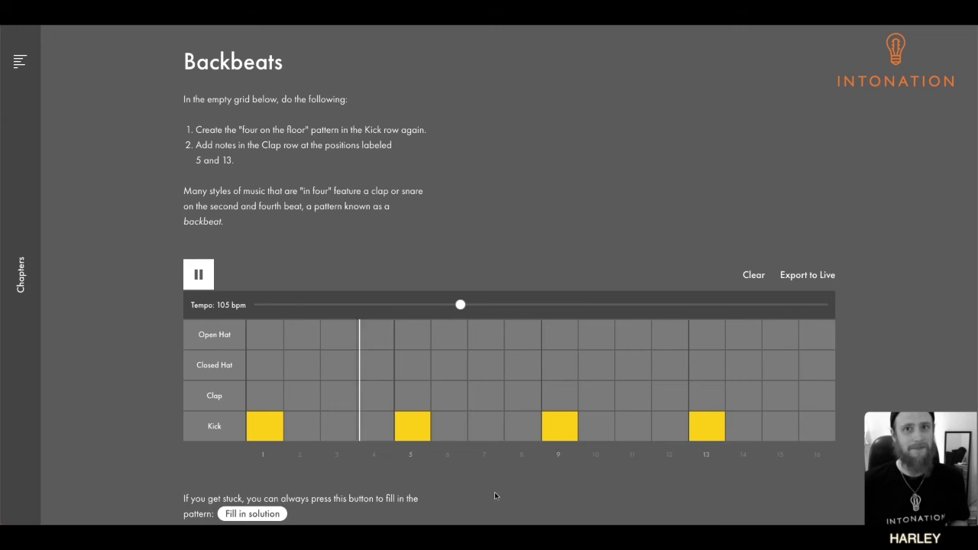
Add Claps on steps 5 and 13 to complete the backbeat
scroll(421, 396, "down", 1)
left_click(421, 396)
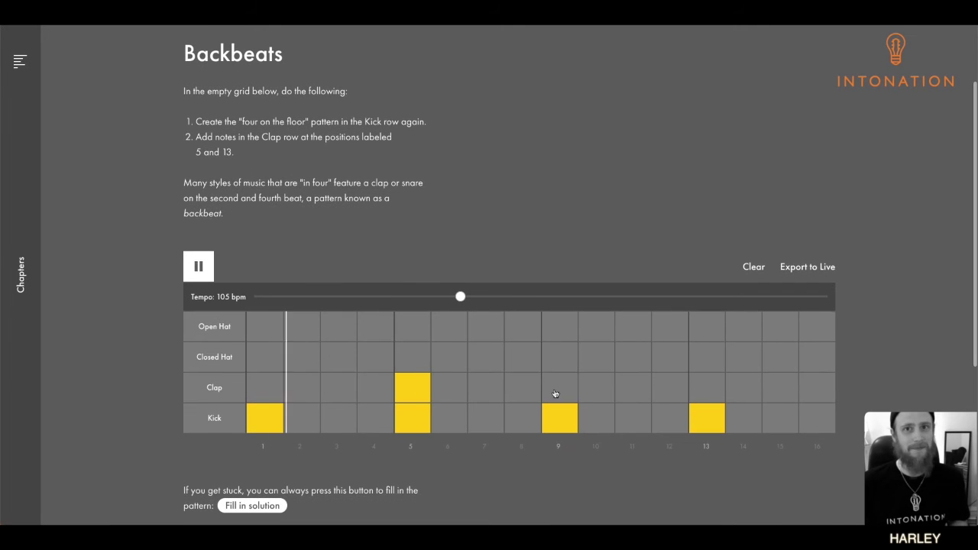
left_click(709, 393)
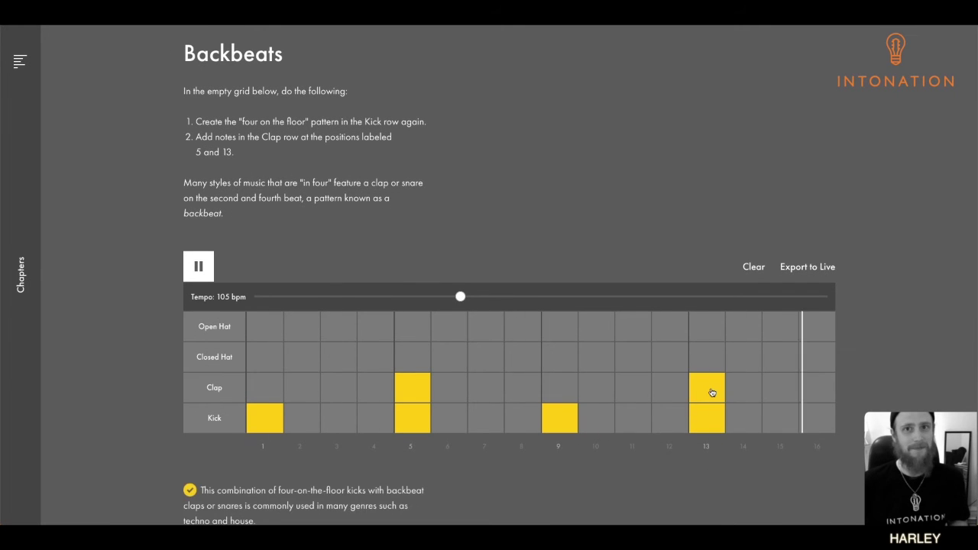
scroll(547, 480, "down", 2)
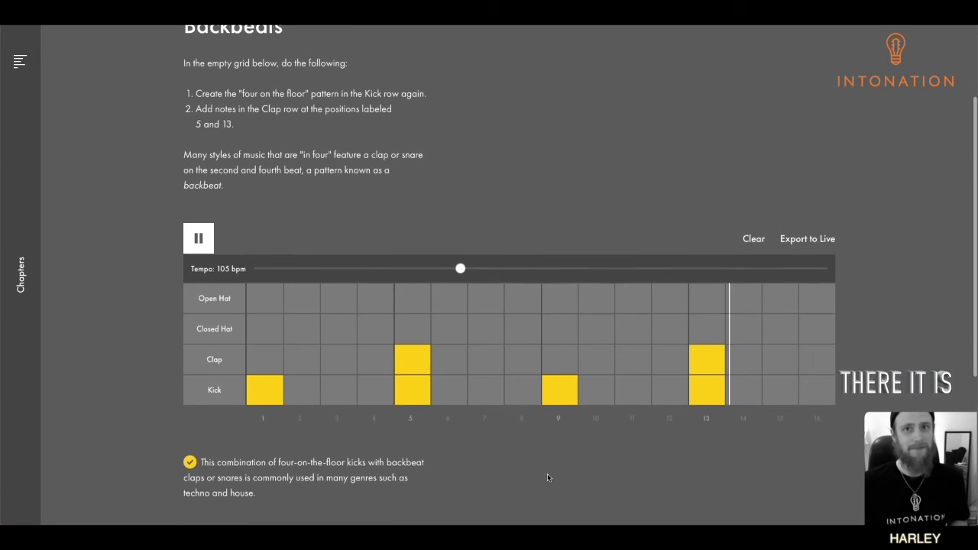
scroll(547, 474, "down", 1)
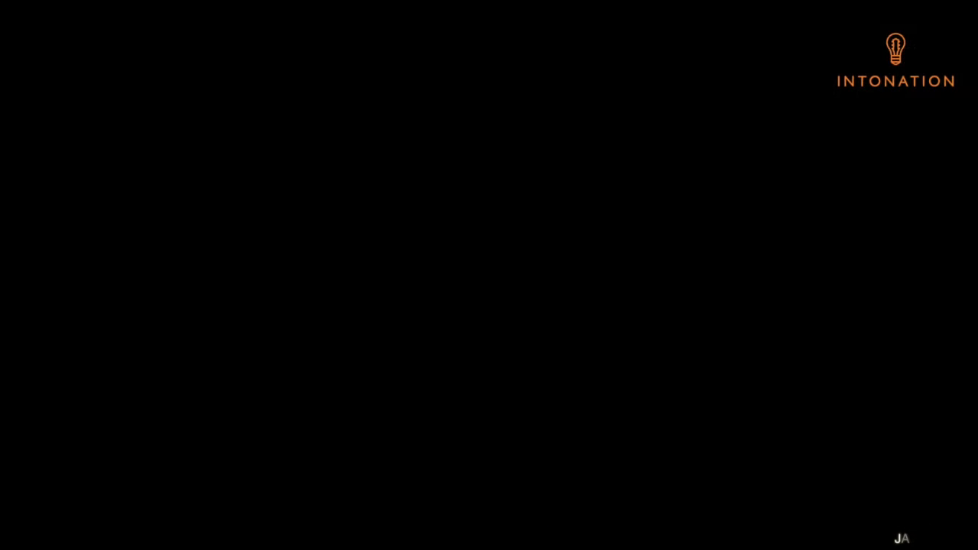
Scroll down the Beat examples page to the 90 bpm Basic rock beat grid
scroll(451, 285, "down", 1)
scroll(452, 282, "down", 2)
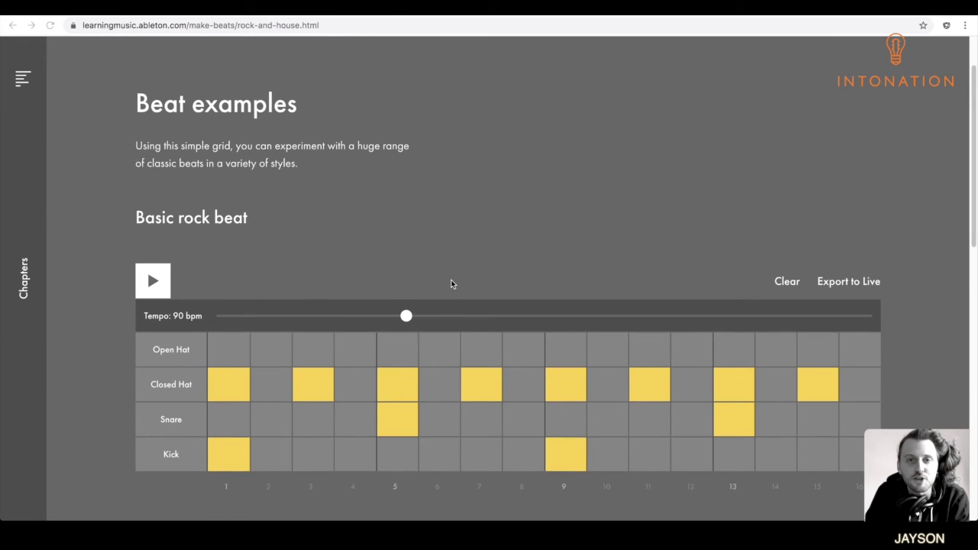
scroll(451, 284, "down", 1)
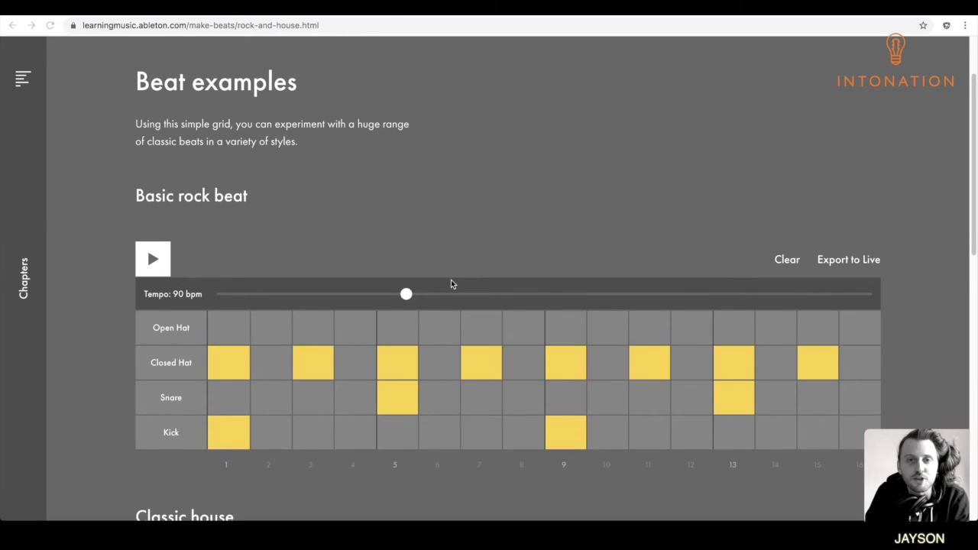
scroll(451, 279, "down", 5)
scroll(451, 280, "up", 4)
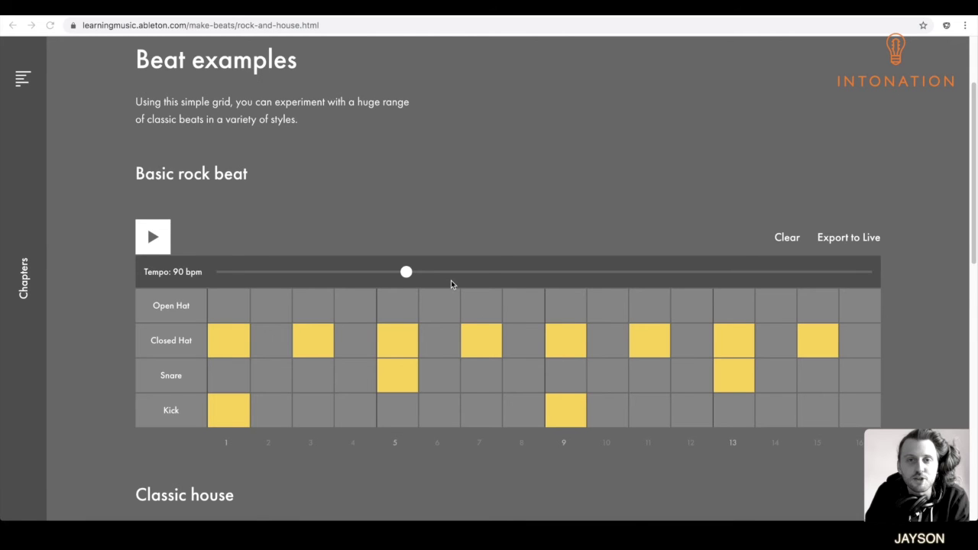
scroll(451, 283, "down", 5)
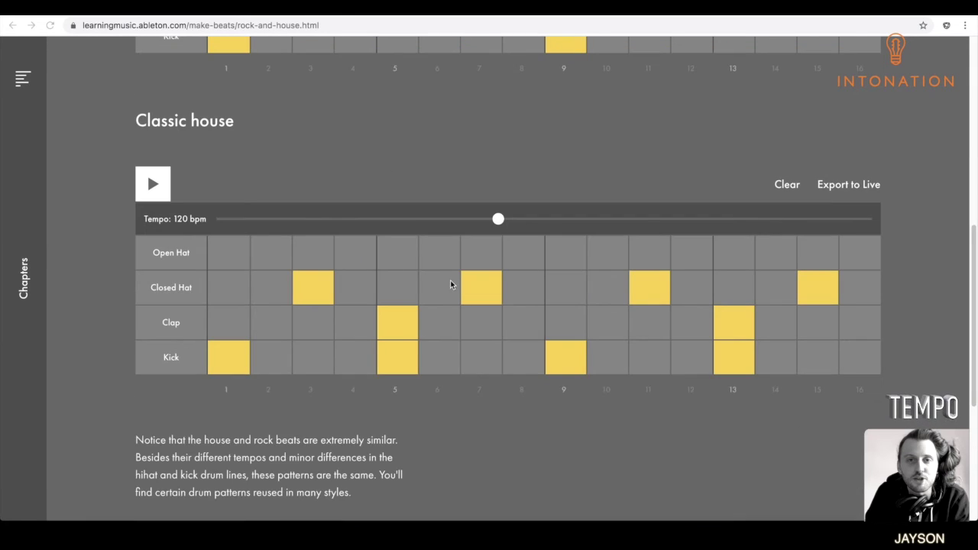
scroll(450, 284, "up", 6)
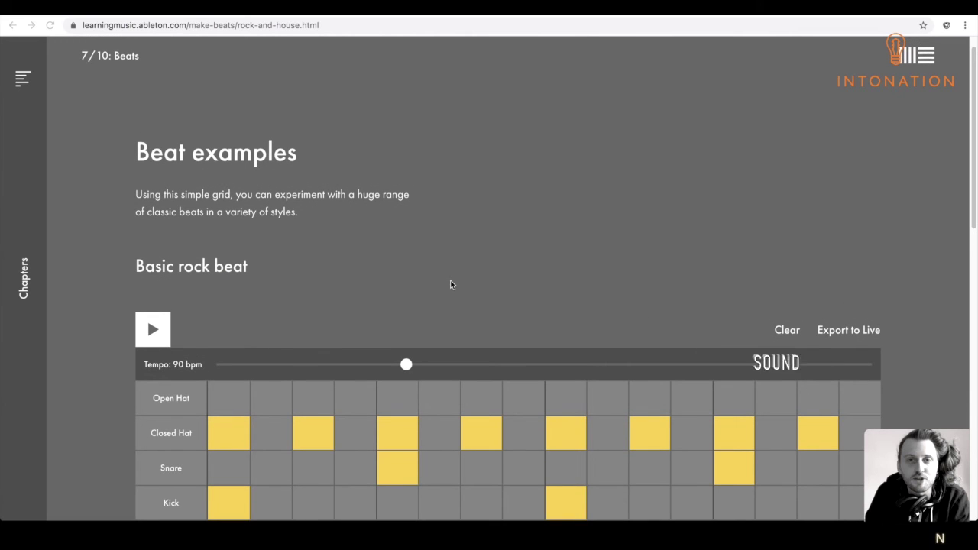
scroll(450, 285, "down", 1)
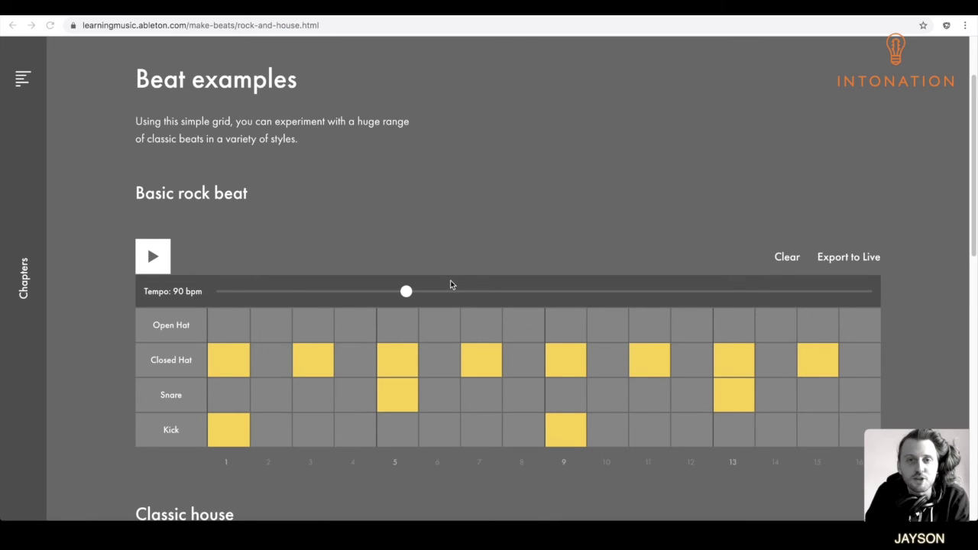
scroll(451, 285, "down", 1)
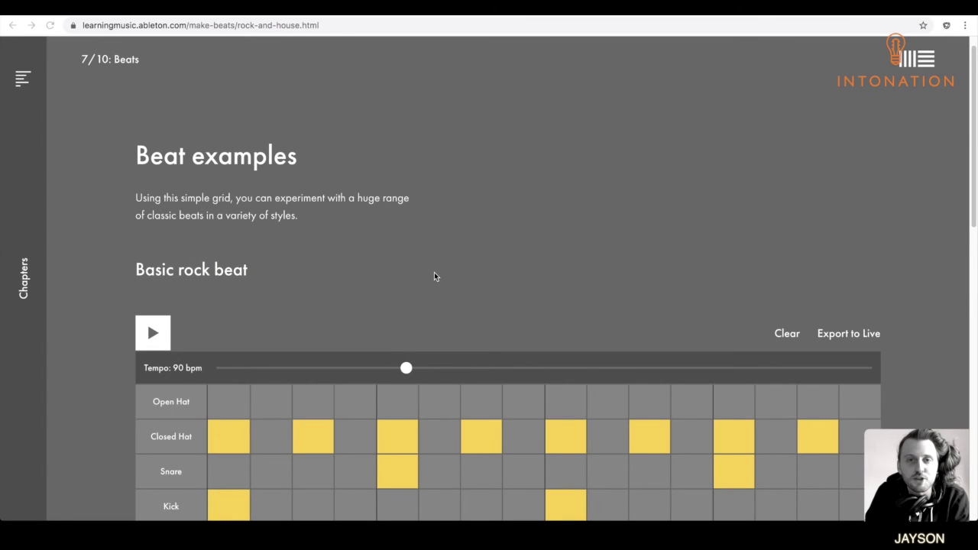
scroll(404, 217, "down", 1)
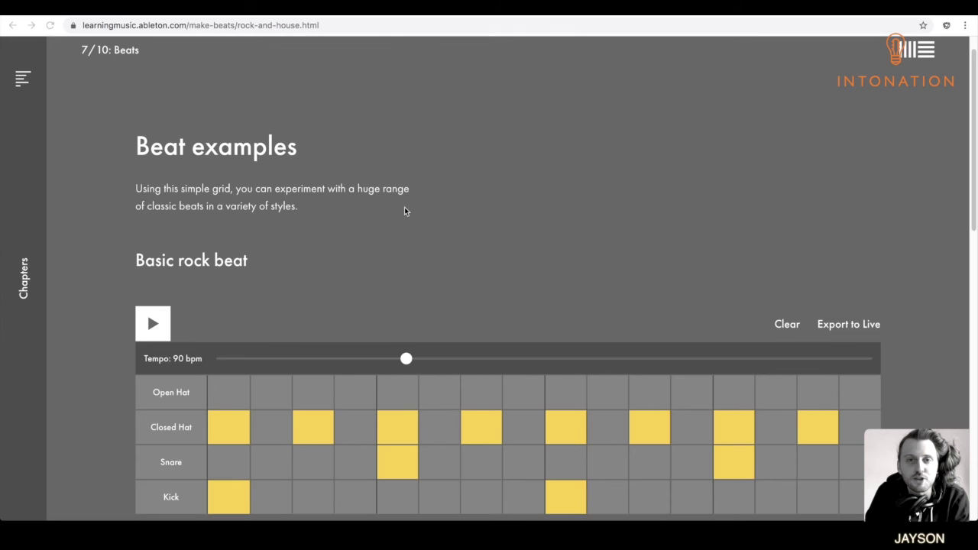
scroll(404, 212, "down", 4)
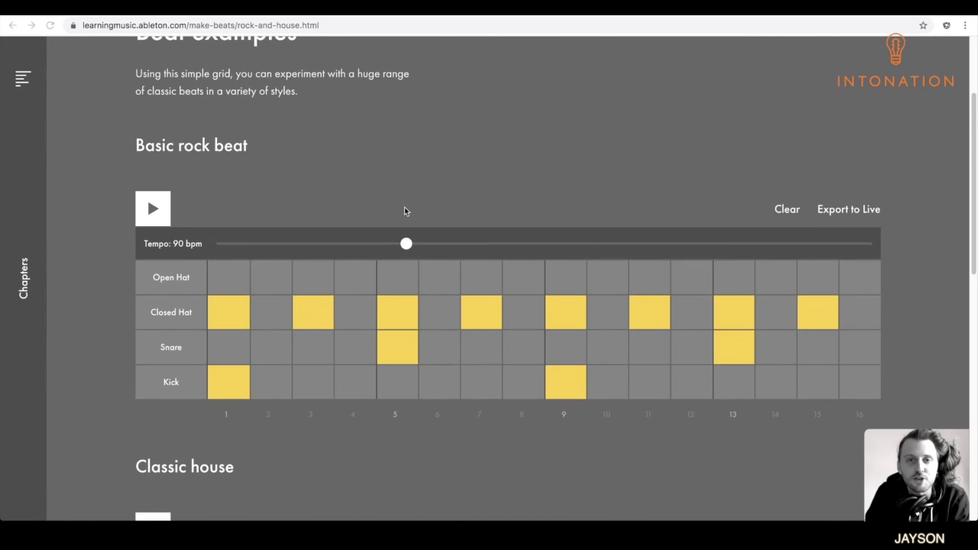
left_click(818, 294)
left_click(734, 294)
left_click(655, 292)
left_click(655, 292)
left_click(730, 292)
left_click(818, 296)
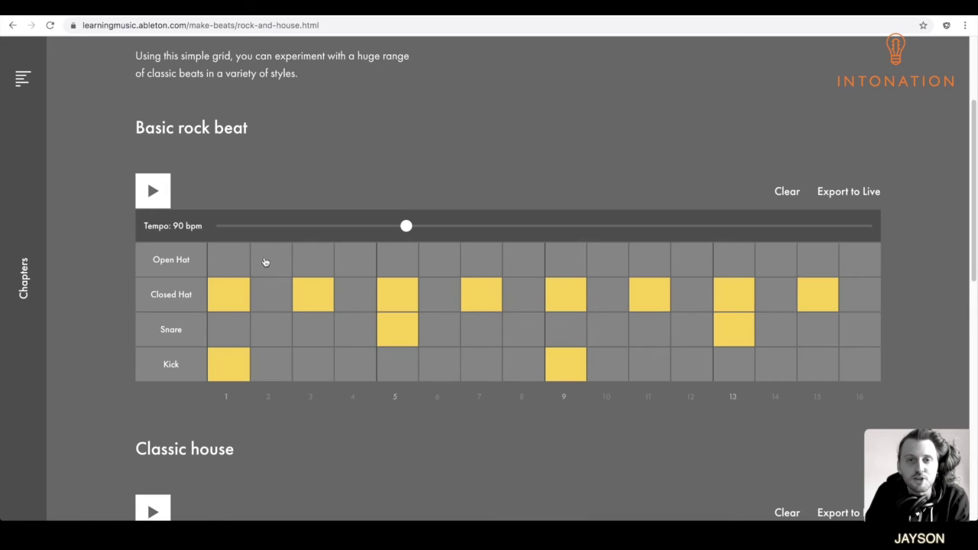
Replace the Closed Hat on step 13 with an Open Hat and audition the rock beat
left_click(733, 294)
left_click(734, 260)
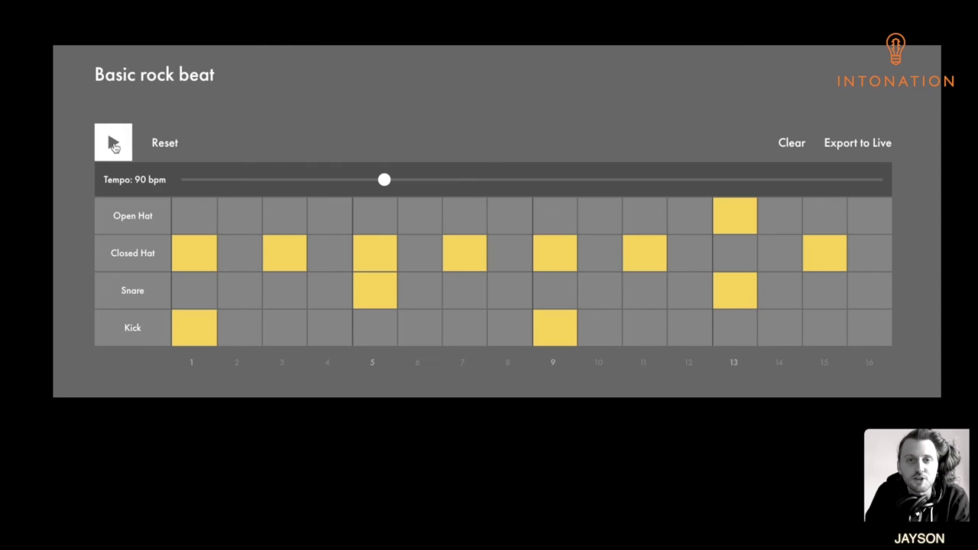
left_click(152, 191)
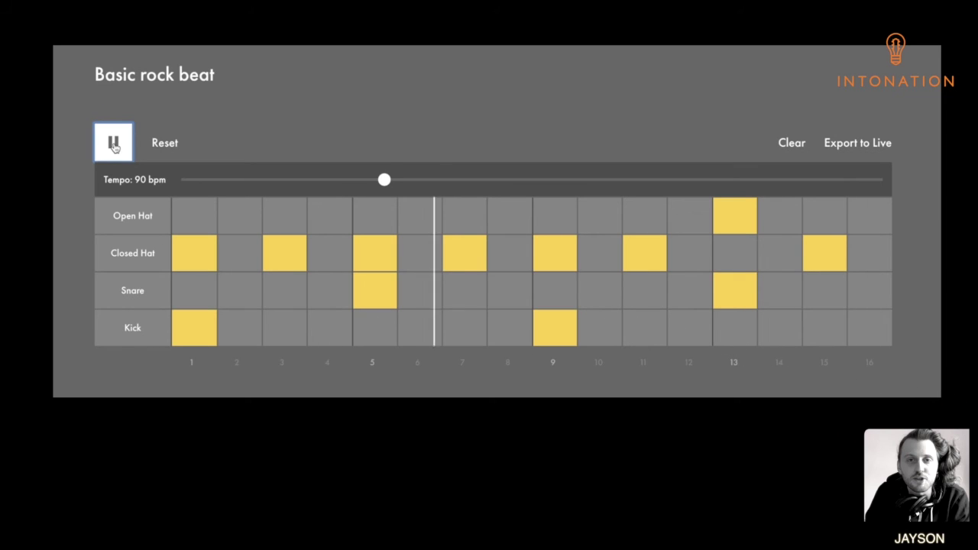
left_click(113, 144)
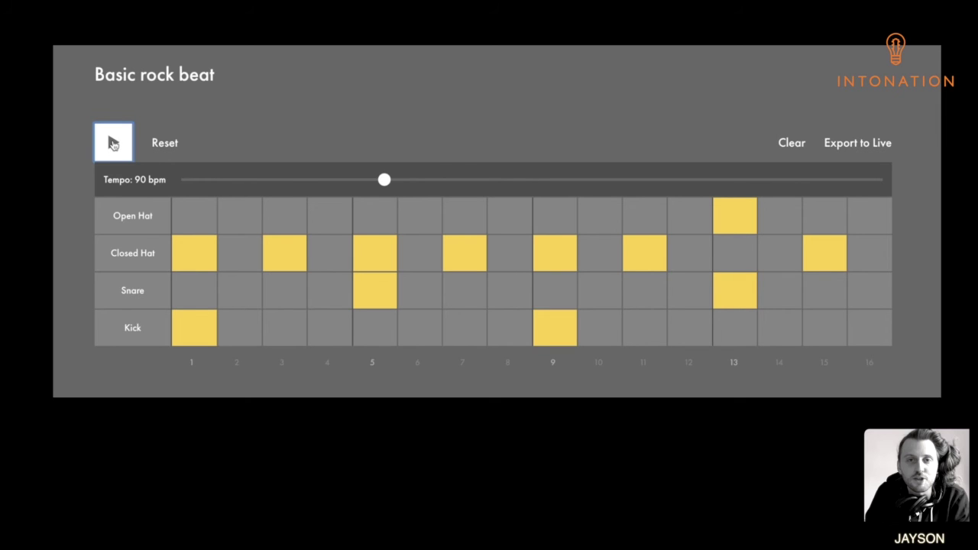
Speed up the rock beat's tempo, then slow it to 75 bpm, auditioning each
left_click_drag(384, 183, 584, 179)
left_click(112, 142)
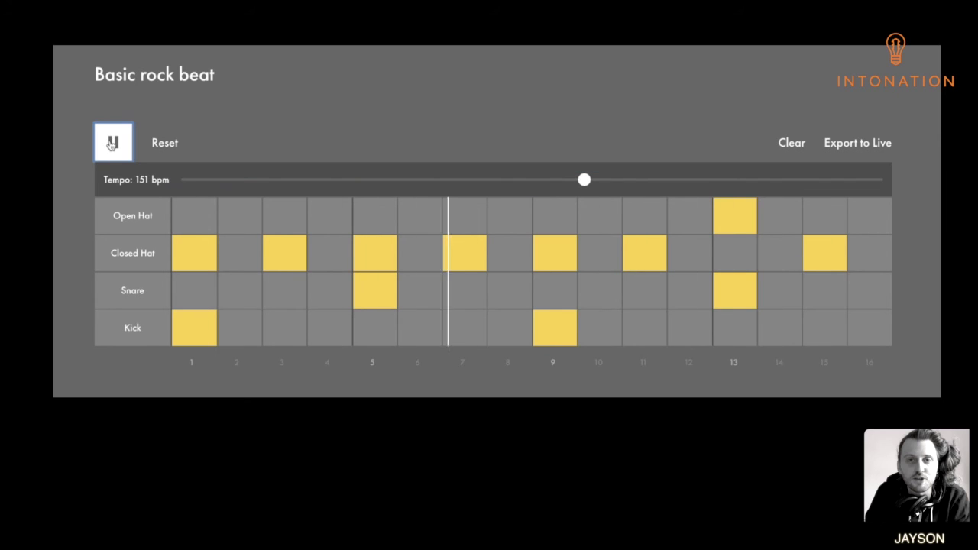
left_click(112, 143)
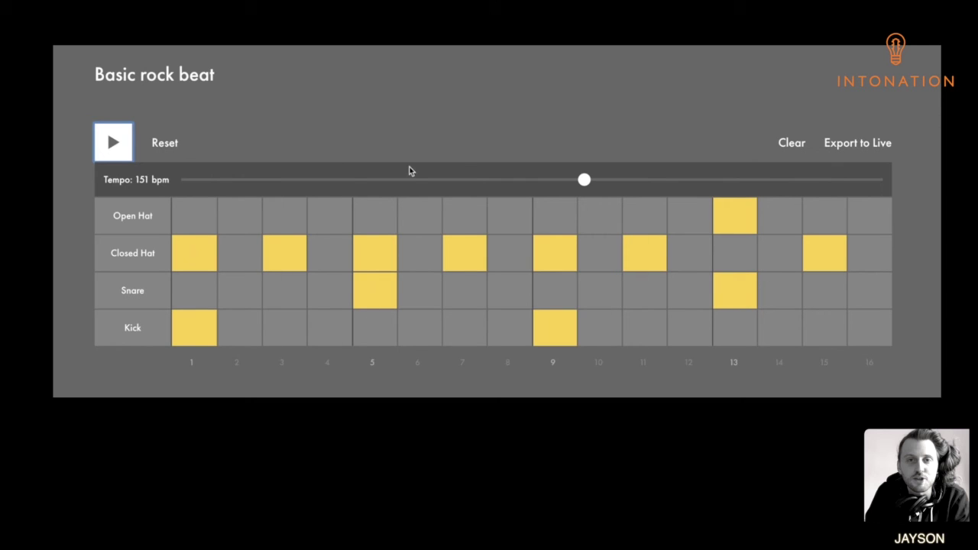
left_click_drag(584, 182, 334, 192)
left_click(121, 150)
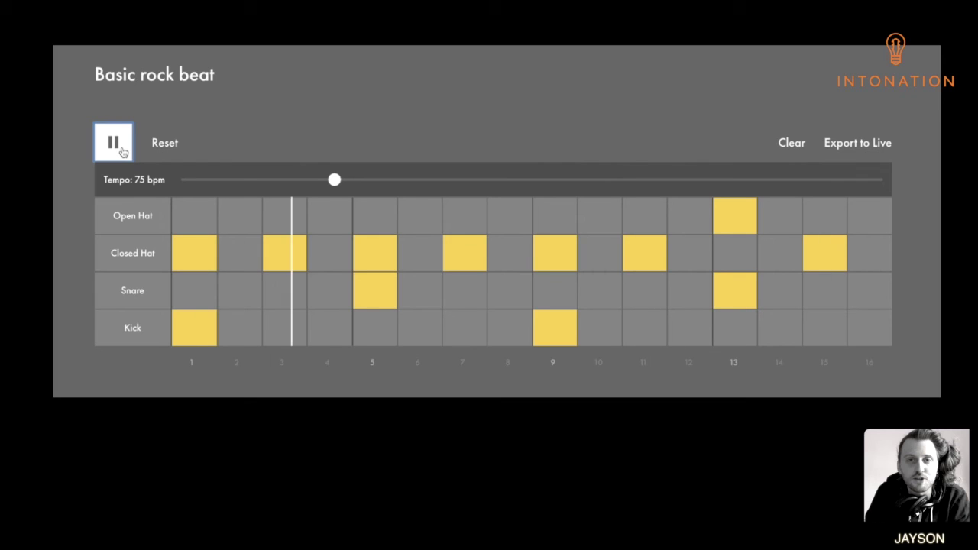
left_click(122, 152)
scroll(124, 151, "down", 1)
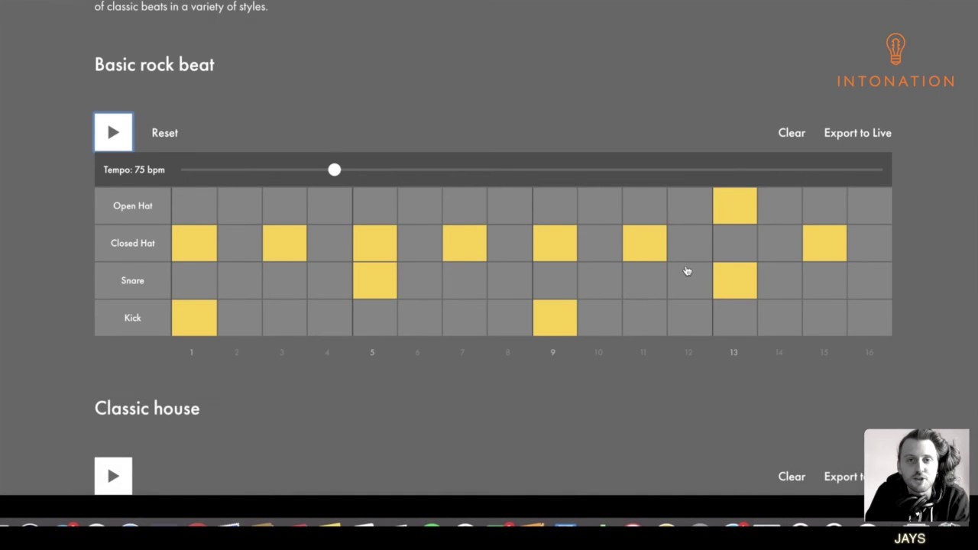
scroll(688, 271, "down", 5)
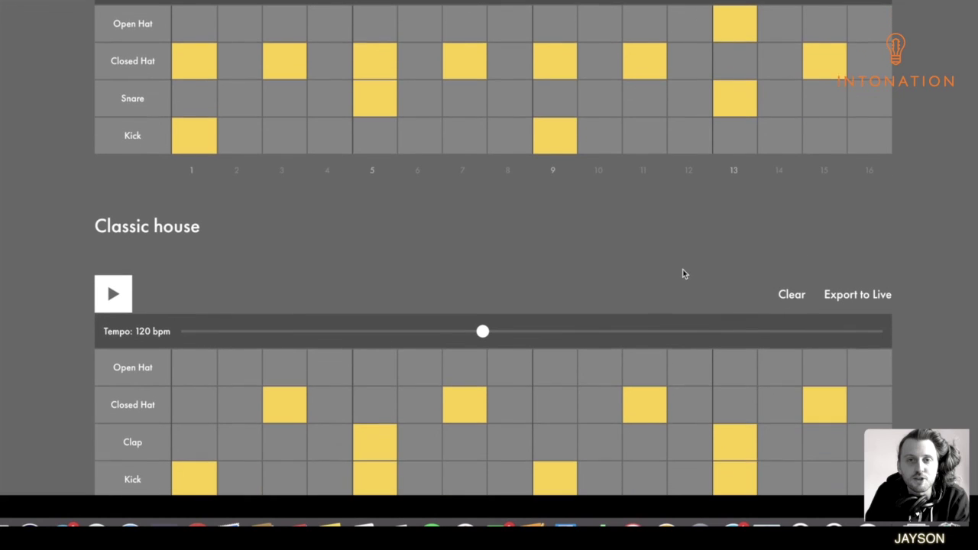
scroll(685, 273, "down", 3)
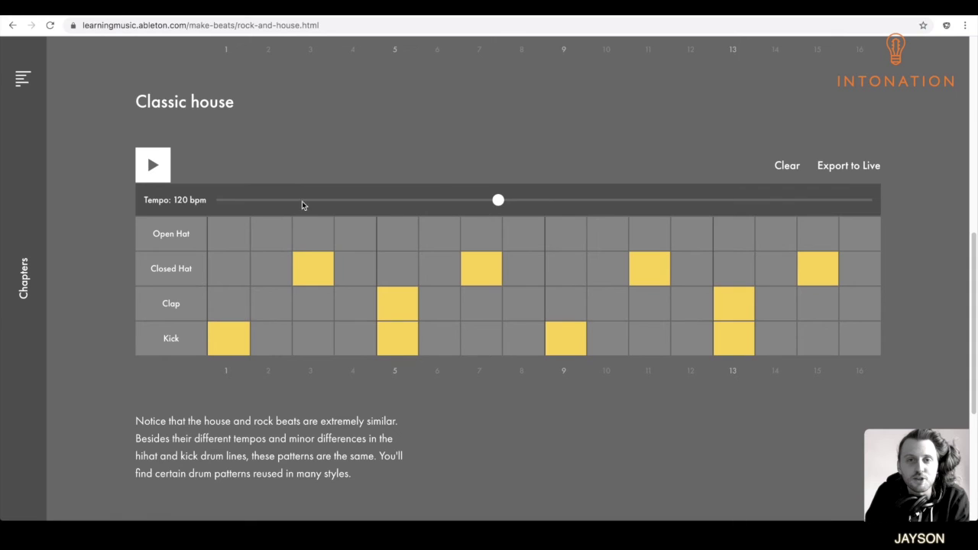
left_click(141, 167)
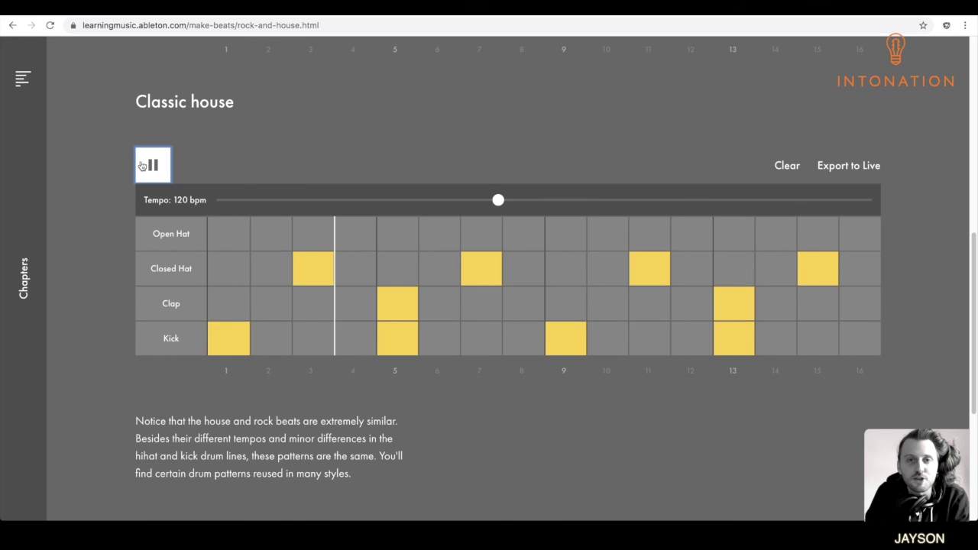
left_click(141, 167)
left_click(154, 166)
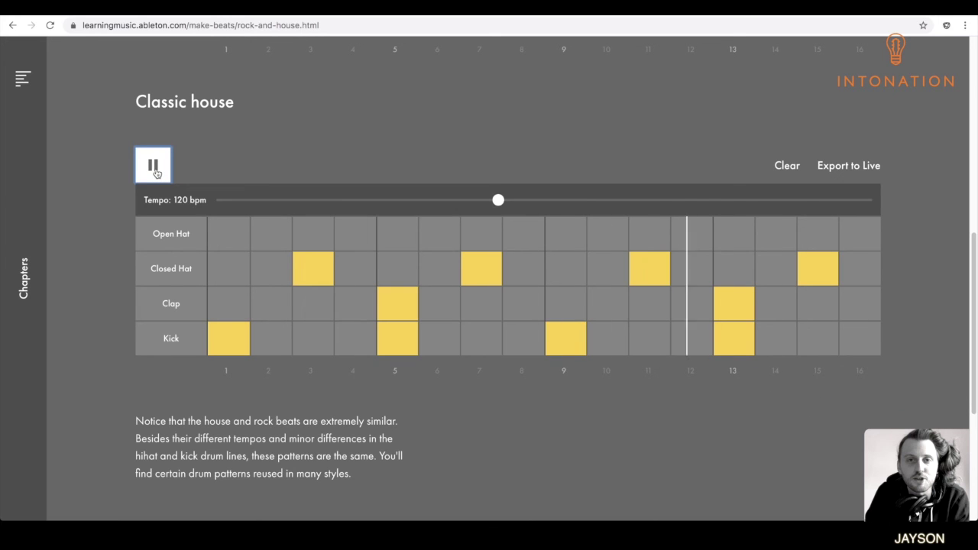
Stop the Classic house beat and lower its tempo from 120 to 106 bpm
left_click(154, 165)
left_click_drag(500, 195, 455, 207)
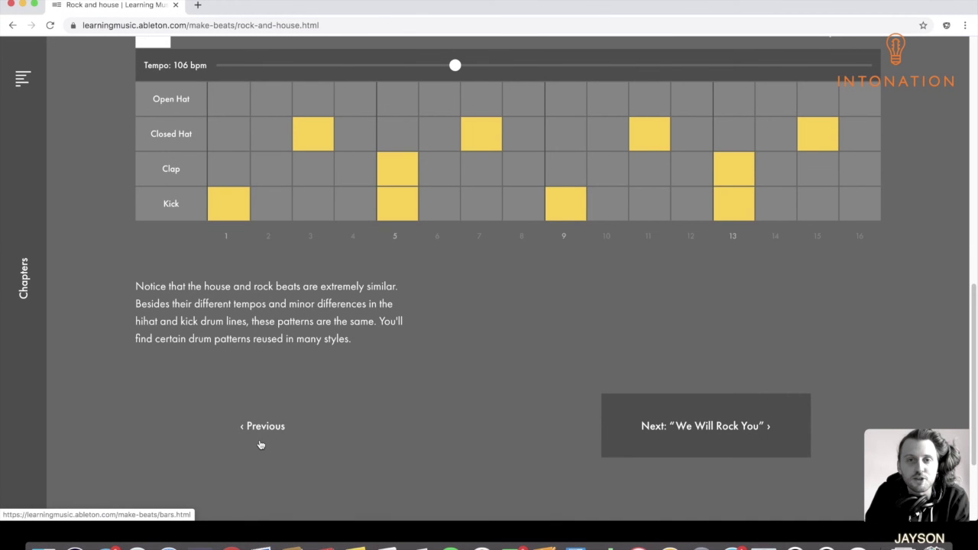
scroll(259, 444, "up", 1)
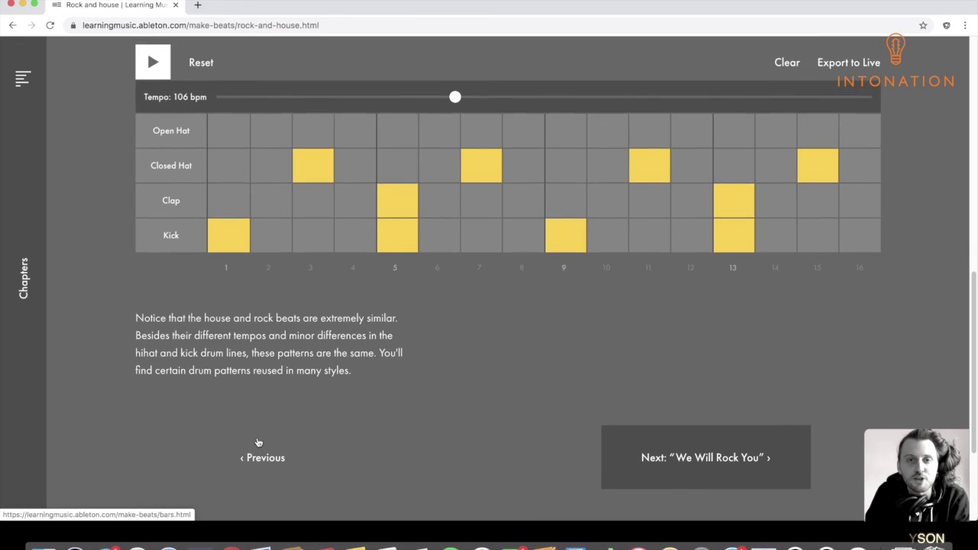